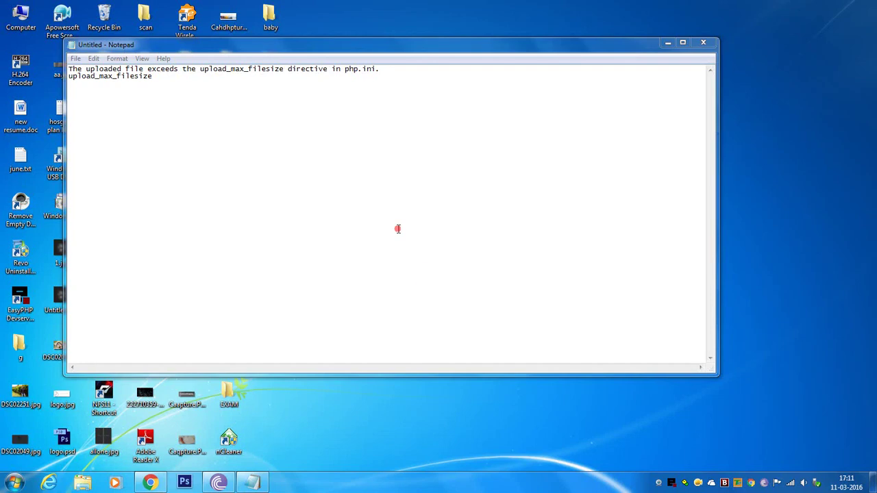
pyautogui.moveTo(494, 52); pyautogui.dragTo(619, 90)
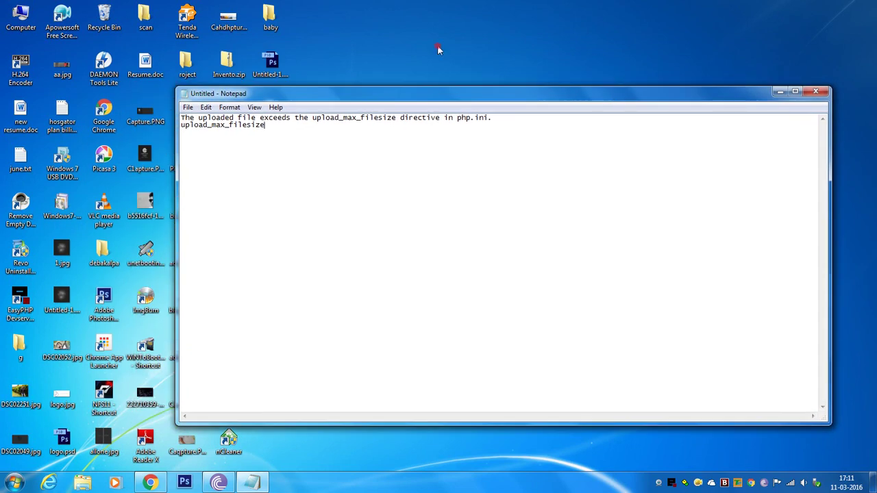
pyautogui.click(551, 77)
pyautogui.rightClick(492, 47)
pyautogui.click(538, 78)
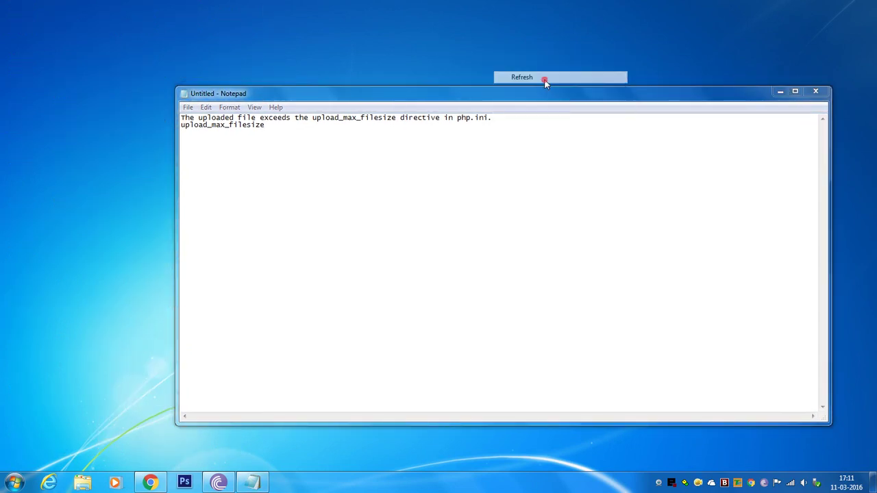
pyautogui.rightClick(465, 47)
pyautogui.click(511, 76)
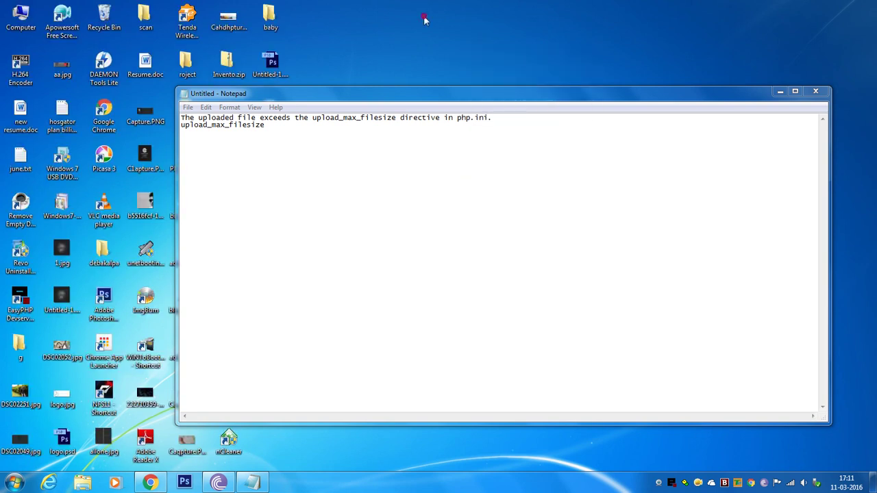
pyautogui.rightClick(424, 14)
pyautogui.click(444, 49)
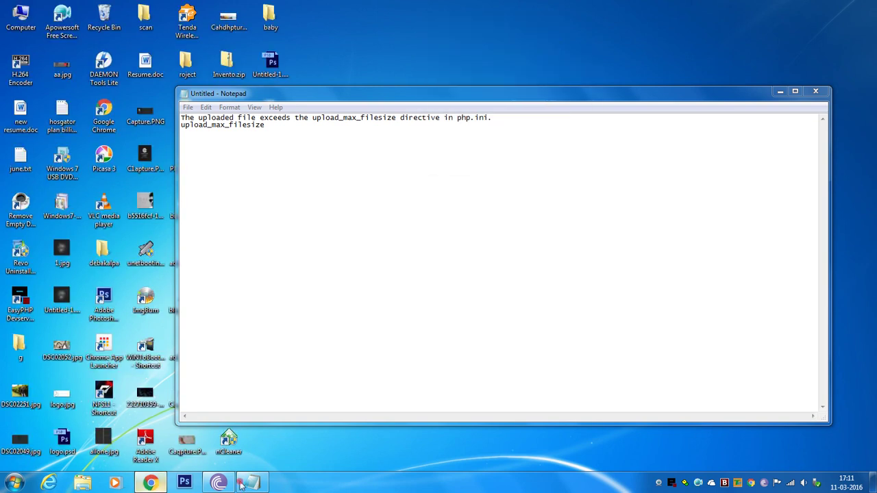
pyautogui.click(150, 484)
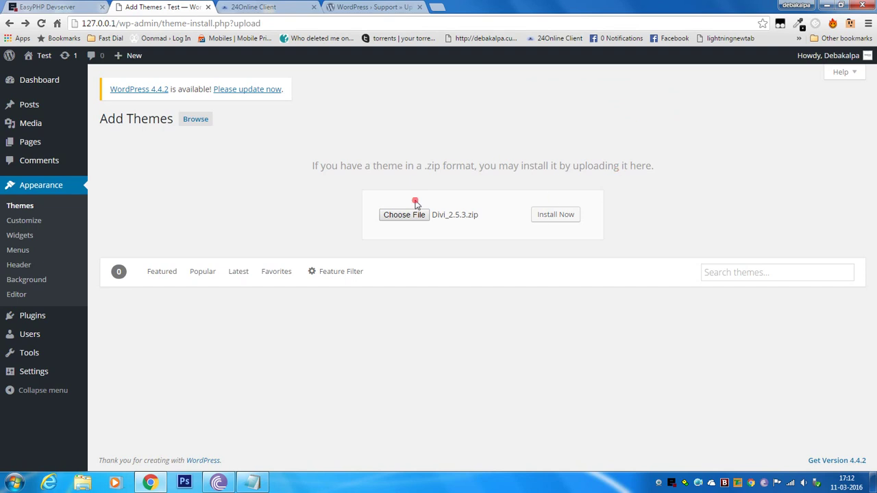
pyautogui.click(827, 5)
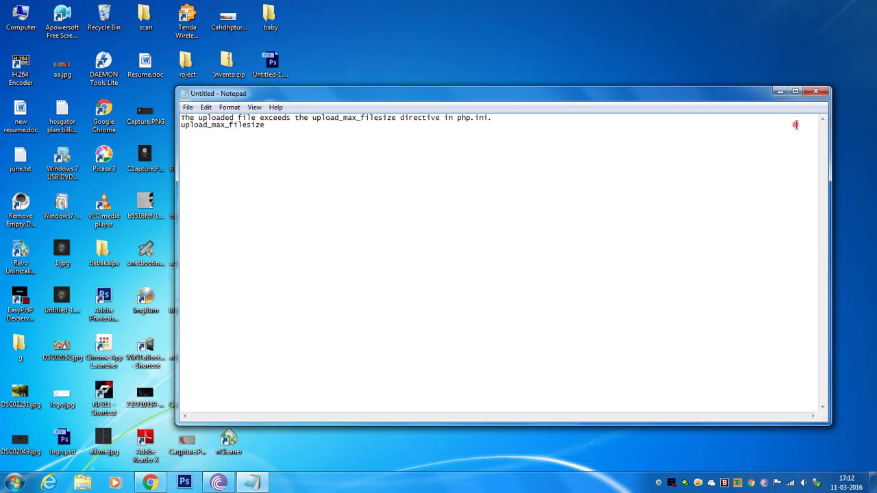
pyautogui.moveTo(706, 99); pyautogui.dragTo(665, 97)
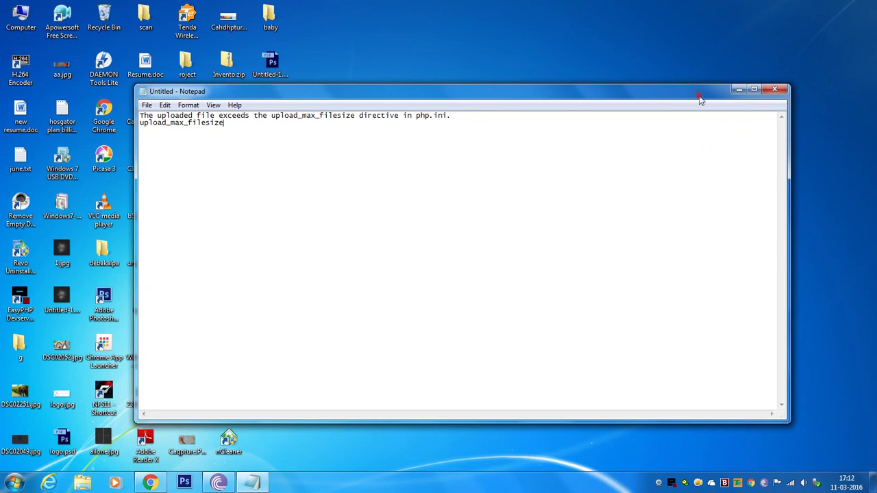
pyautogui.moveTo(700, 99); pyautogui.dragTo(587, 97)
pyautogui.rightClick(594, 57)
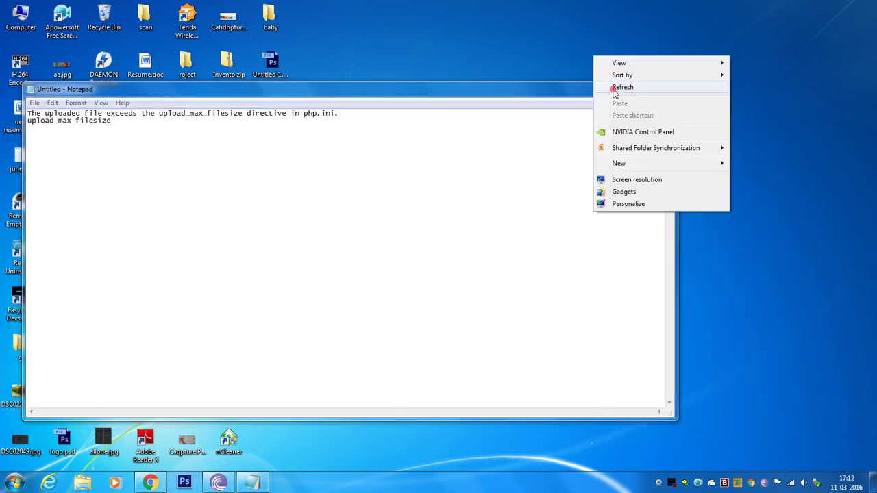
pyautogui.click(614, 87)
pyautogui.rightClick(520, 32)
pyautogui.click(540, 63)
pyautogui.rightClick(447, 39)
pyautogui.click(485, 70)
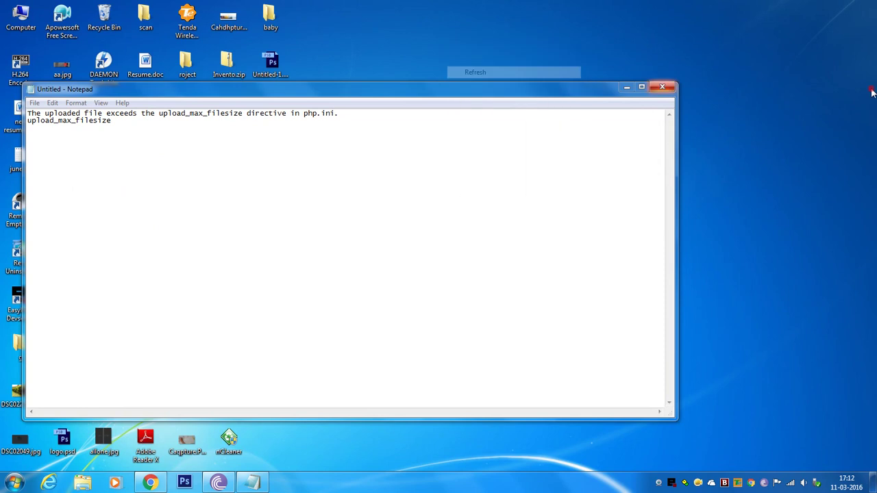
pyautogui.rightClick(791, 122)
pyautogui.click(813, 158)
pyautogui.rightClick(490, 31)
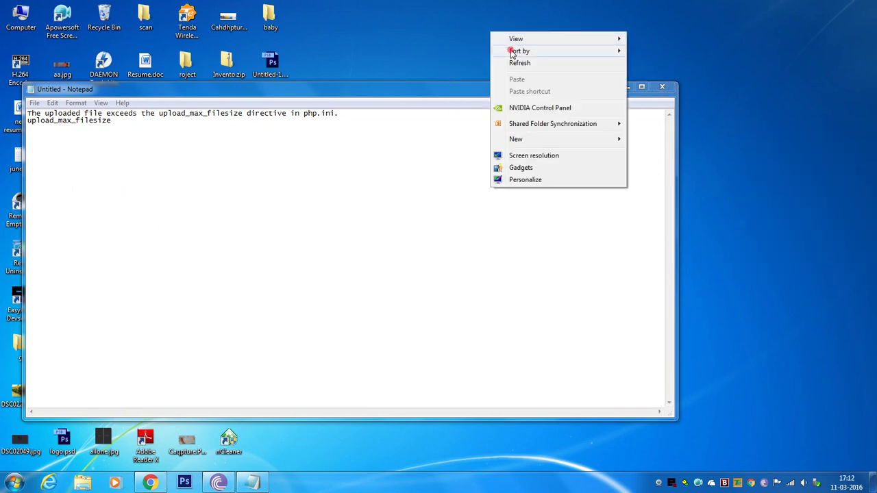
pyautogui.click(519, 62)
pyautogui.moveTo(392, 94); pyautogui.dragTo(485, 84)
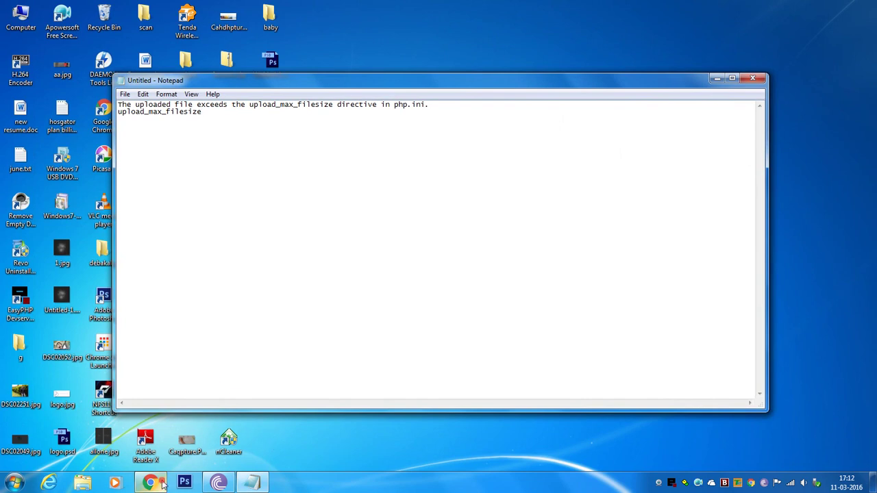
pyautogui.moveTo(450, 83); pyautogui.dragTo(438, 103)
pyautogui.rightClick(423, 45)
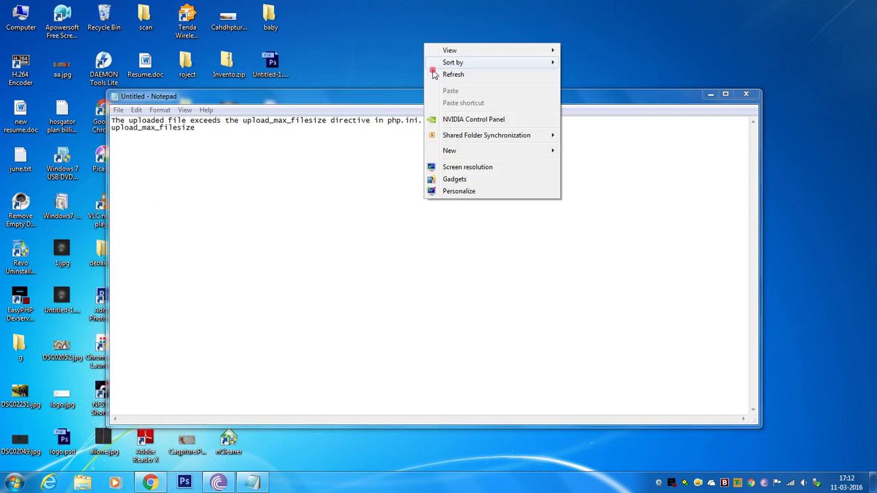
pyautogui.click(421, 180)
# Switch to Chrome, showing the WordPress Add Themes page.
pyautogui.click(150, 482)
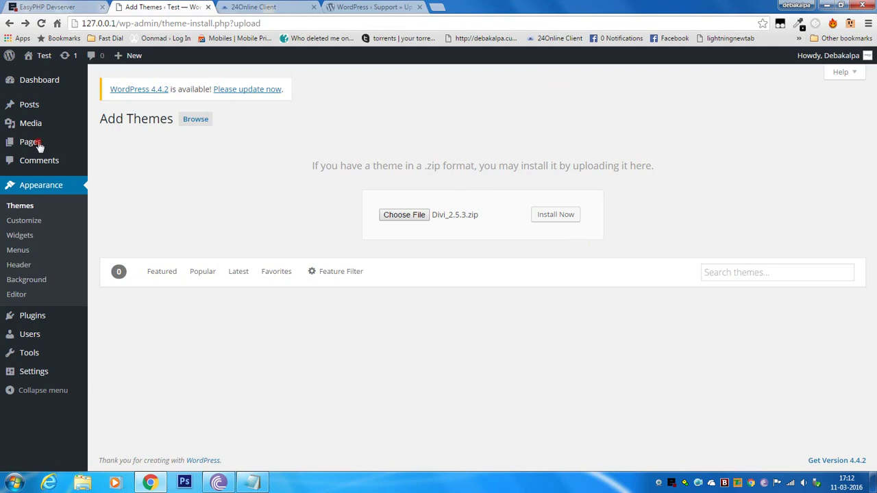
pyautogui.click(384, 215)
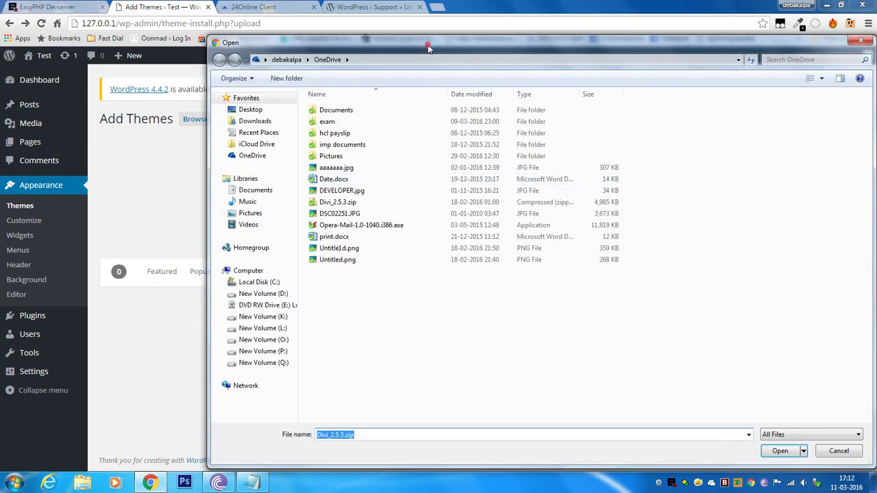
pyautogui.moveTo(427, 42)
pyautogui.mouseDown()
pyautogui.moveTo(366, 159)
pyautogui.moveTo(413, 114)
pyautogui.moveTo(415, 43)
pyautogui.mouseUp()
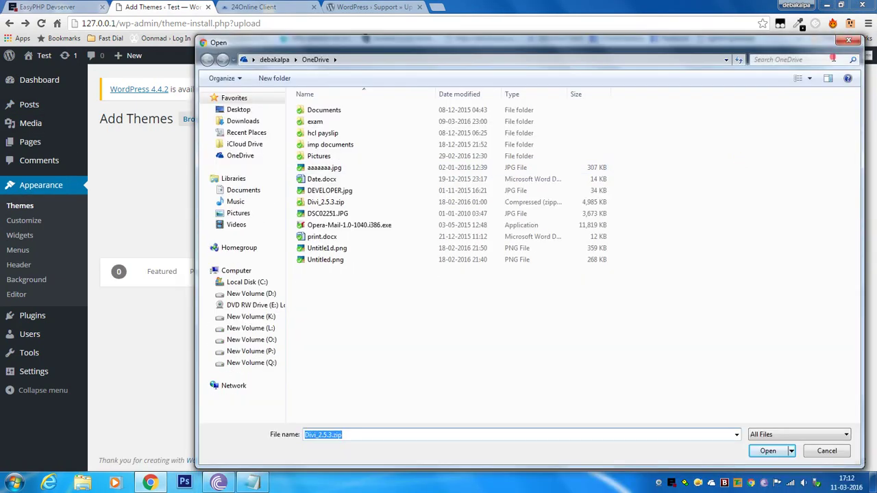
pyautogui.click(848, 41)
# Go to the installed themes page, start adding a new theme, and show the theme upload form.
pyautogui.click(10, 218)
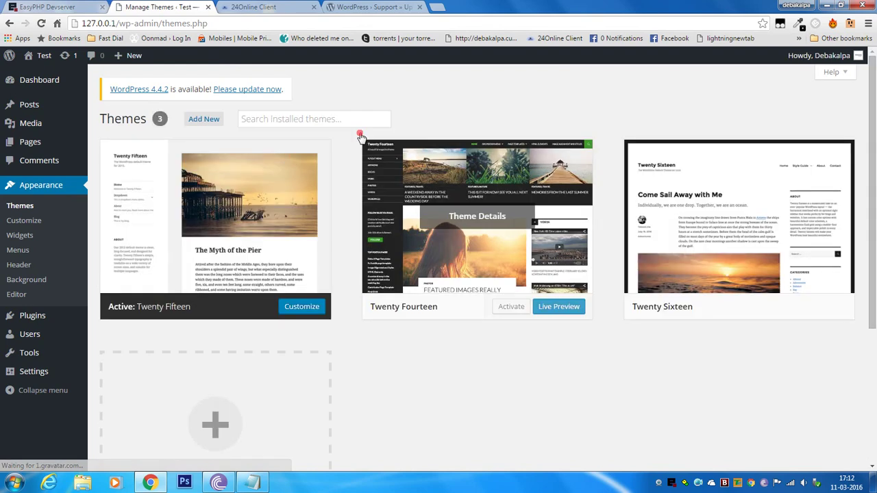
pyautogui.click(207, 122)
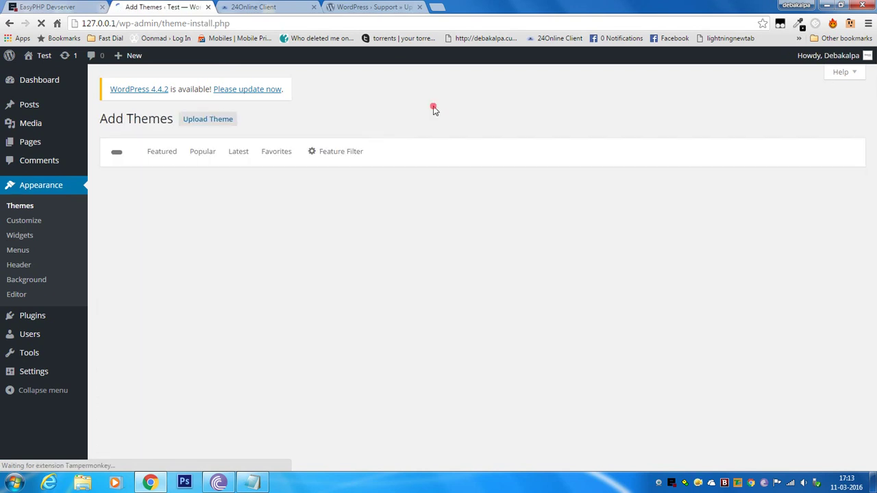
pyautogui.click(218, 120)
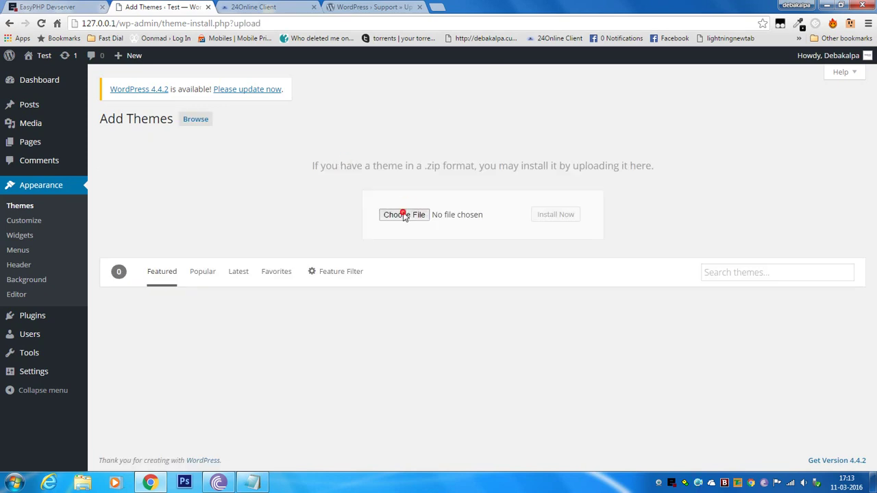
# Select Divi_2.5.3.zip from the OneDrive folder as the theme archive and try to install it.
pyautogui.click(483, 253)
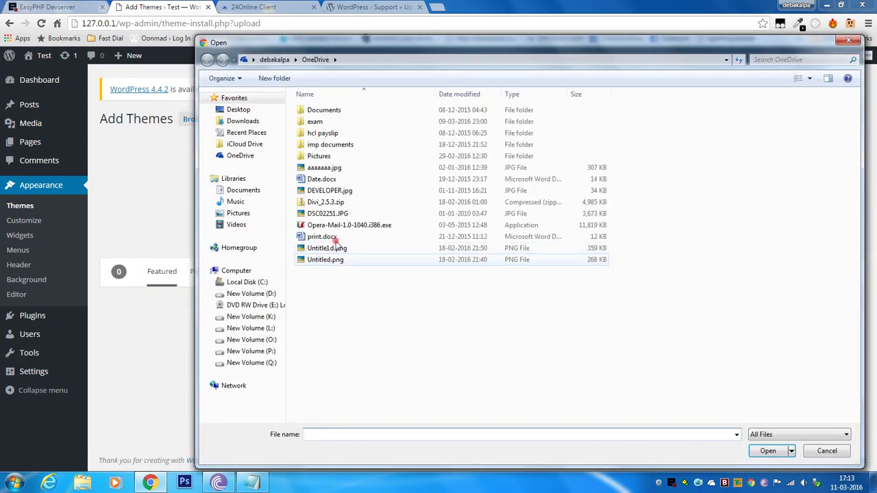
pyautogui.click(327, 204)
pyautogui.doubleClick(331, 204)
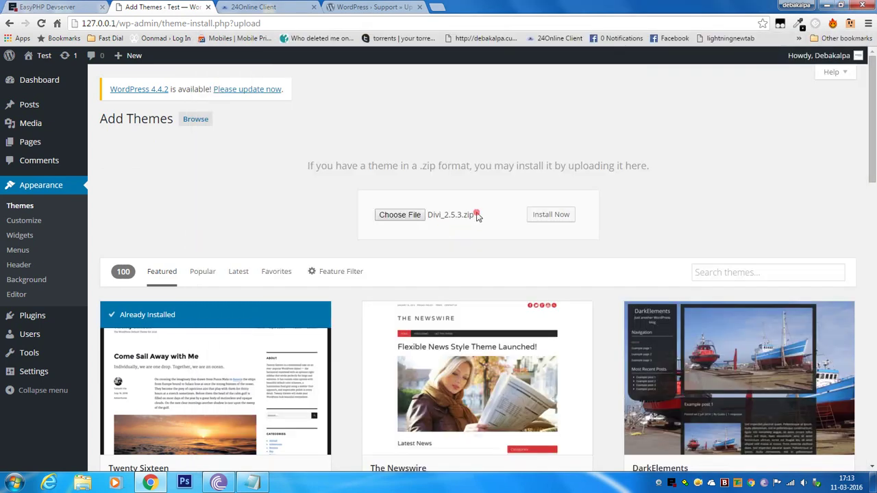
pyautogui.click(571, 215)
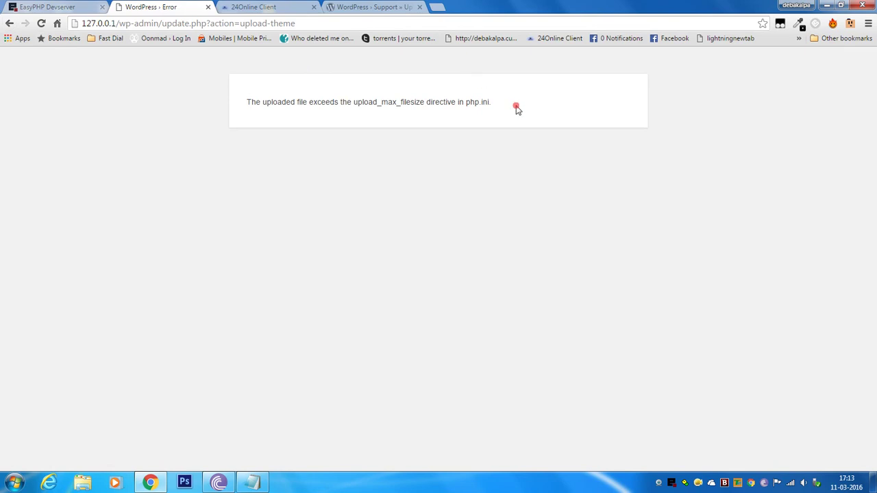
# Highlight the upload error text to read it, and return to the theme upload form.
pyautogui.moveTo(517, 110); pyautogui.dragTo(255, 102)
pyautogui.click(60, 106)
pyautogui.click(9, 23)
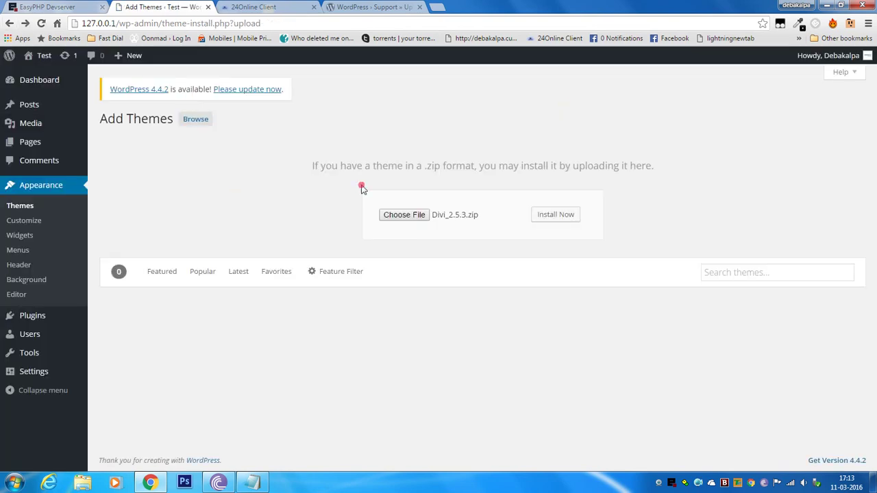
# Minimize Chrome and open the Program Files folder on Local Disk (C:) in Windows Explorer.
pyautogui.click(671, 483)
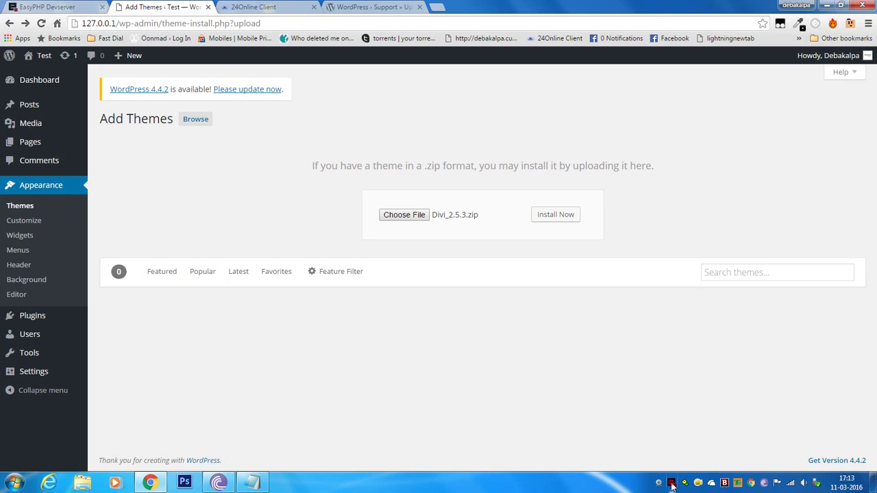
pyautogui.click(803, 216)
pyautogui.click(827, 5)
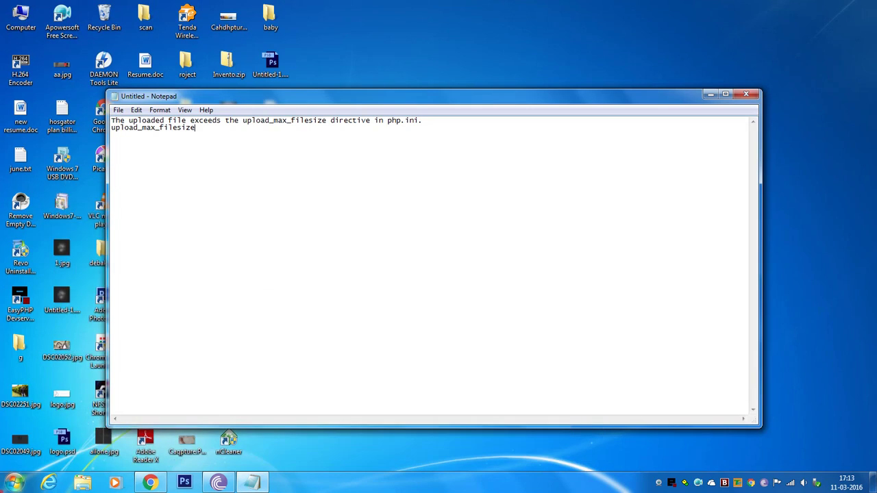
pyautogui.click(14, 483)
pyautogui.click(196, 346)
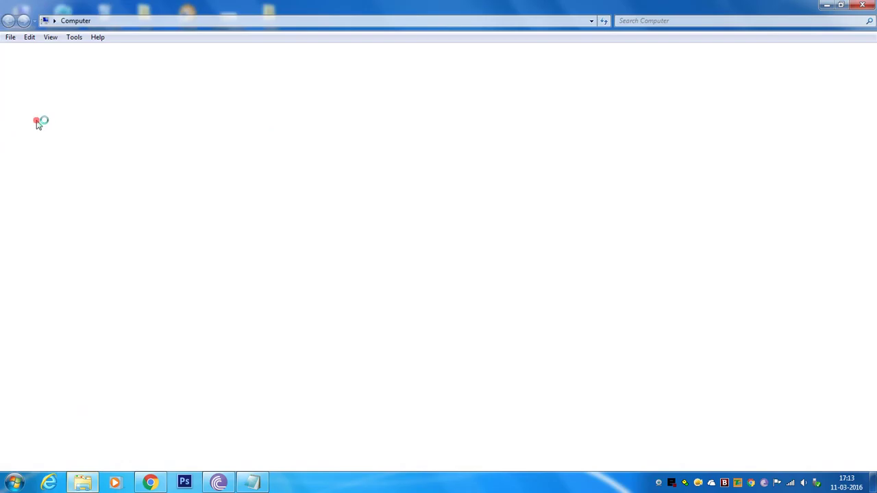
pyautogui.click(177, 90)
pyautogui.doubleClick(177, 91)
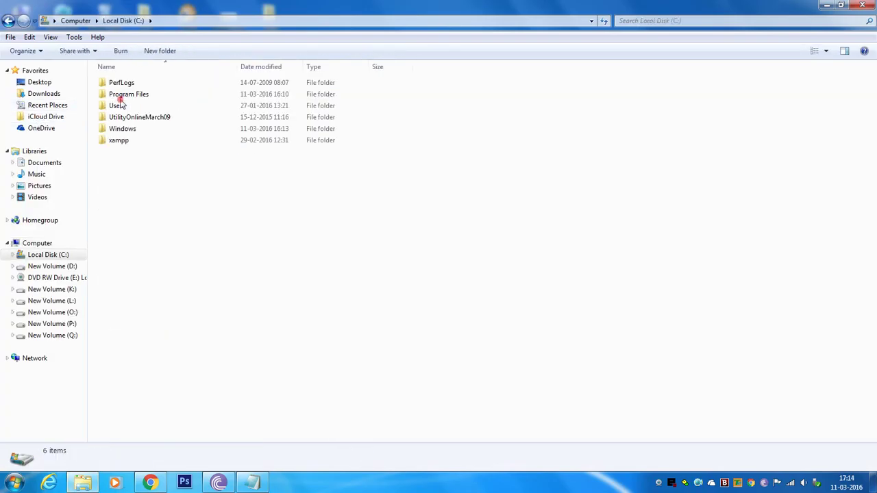
pyautogui.click(127, 93)
pyautogui.doubleClick(127, 94)
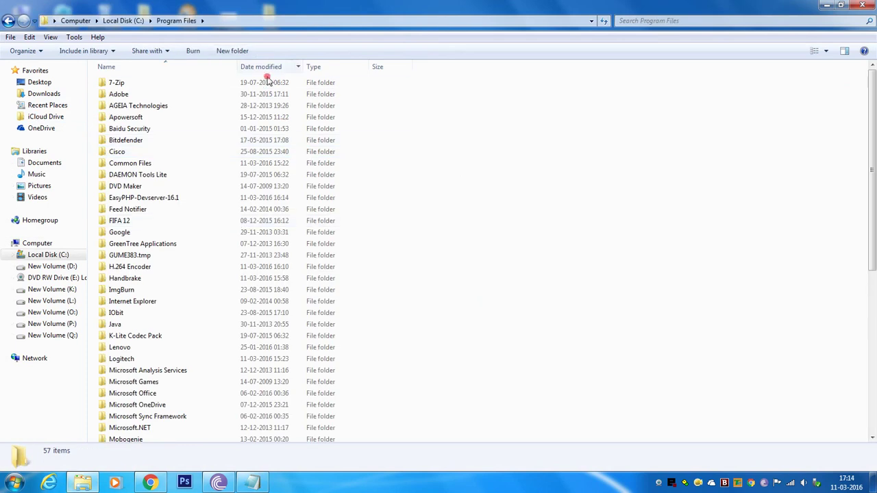
# Check the xampp folder on Local Disk (C:), and return to the Program Files folder.
pyautogui.click(8, 20)
pyautogui.click(9, 20)
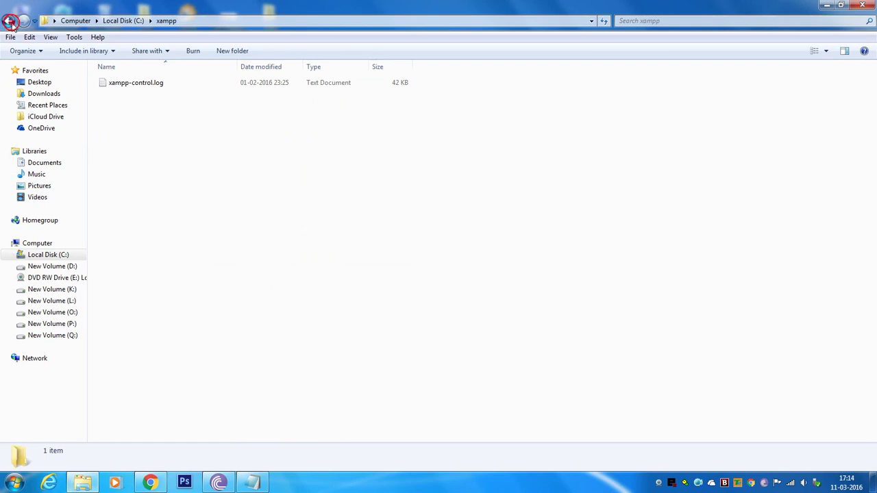
pyautogui.doubleClick(139, 97)
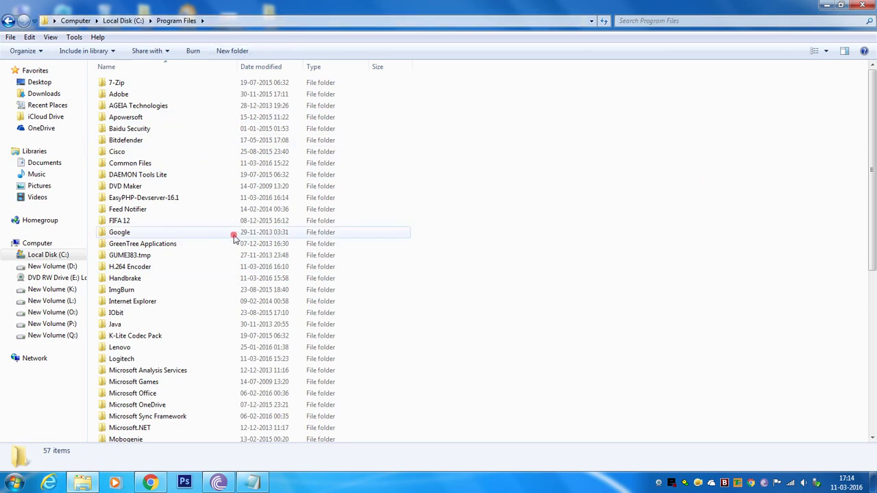
# Open the php folder inside eds-binaries of the EasyPHP-Devserver-16.1 folder.
pyautogui.click(230, 268)
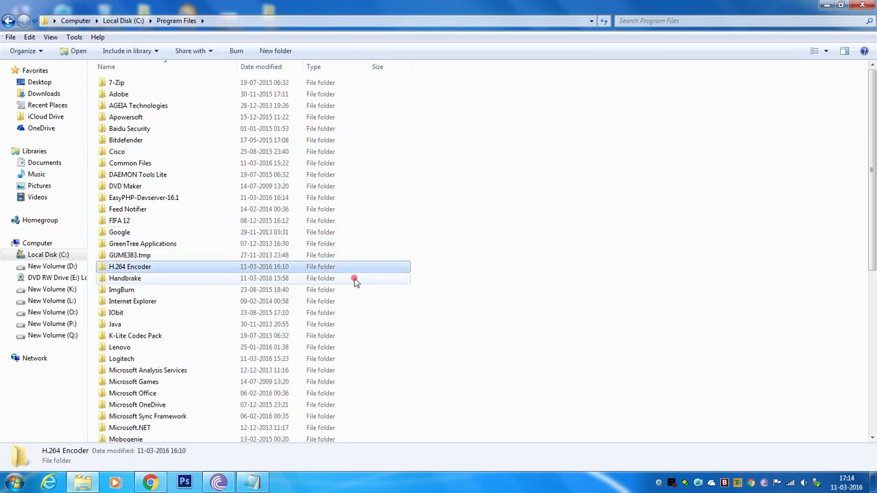
pyautogui.doubleClick(210, 198)
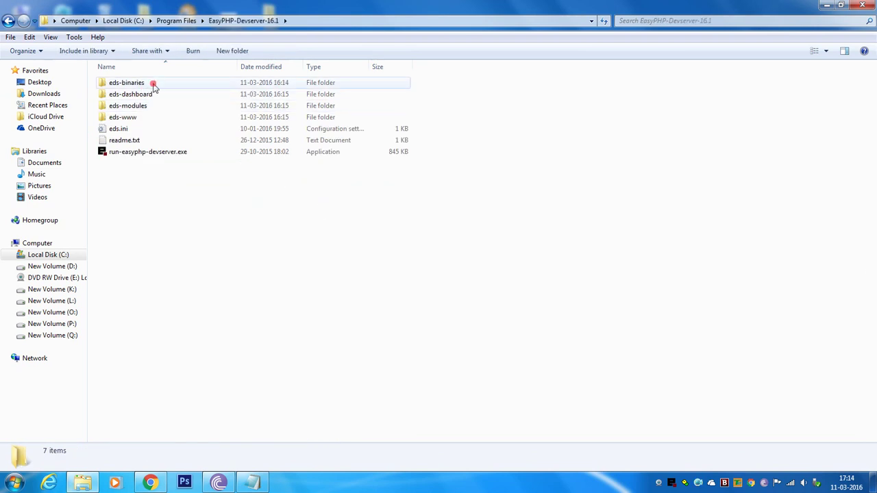
pyautogui.doubleClick(154, 86)
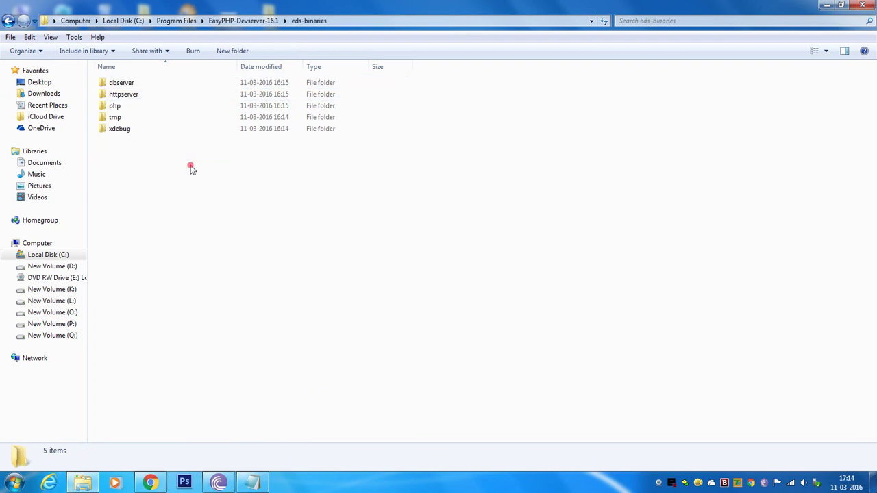
pyautogui.doubleClick(148, 105)
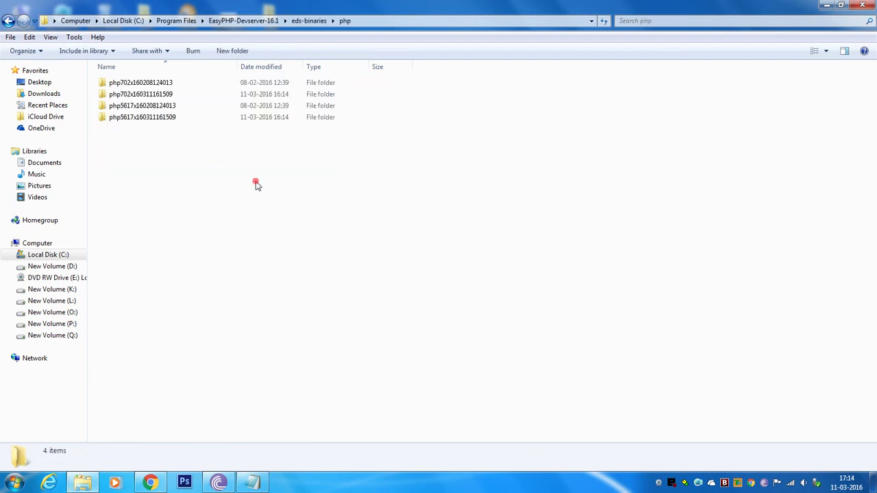
# Switch to Chrome and check the Apache server's PHP version on the EasyPHP Devserver page.
pyautogui.click(152, 485)
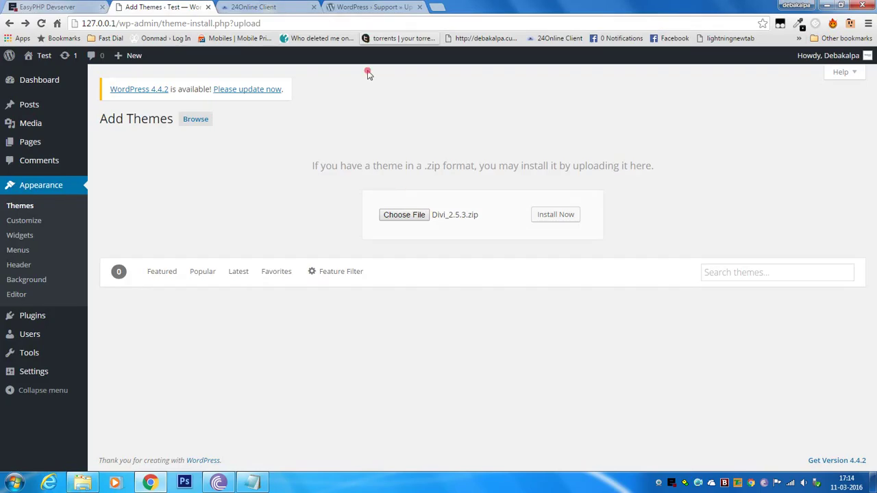
pyautogui.click(82, 7)
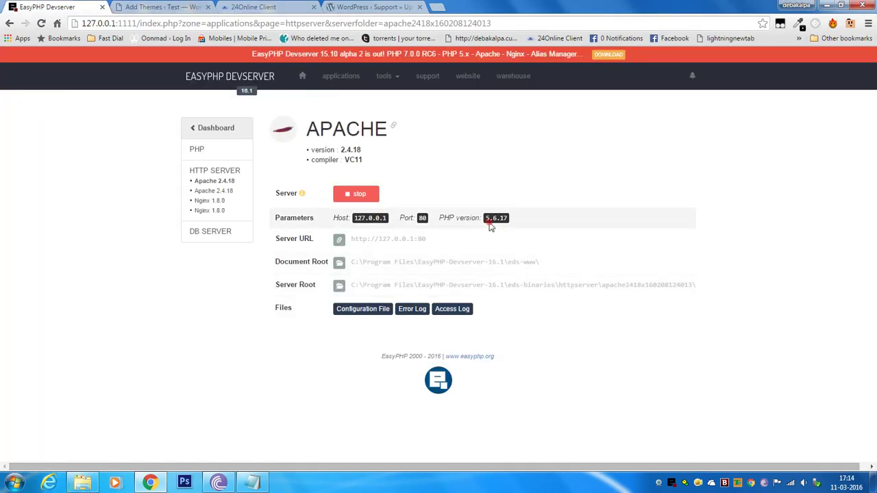
pyautogui.moveTo(488, 217); pyautogui.dragTo(506, 218)
pyautogui.click(832, 6)
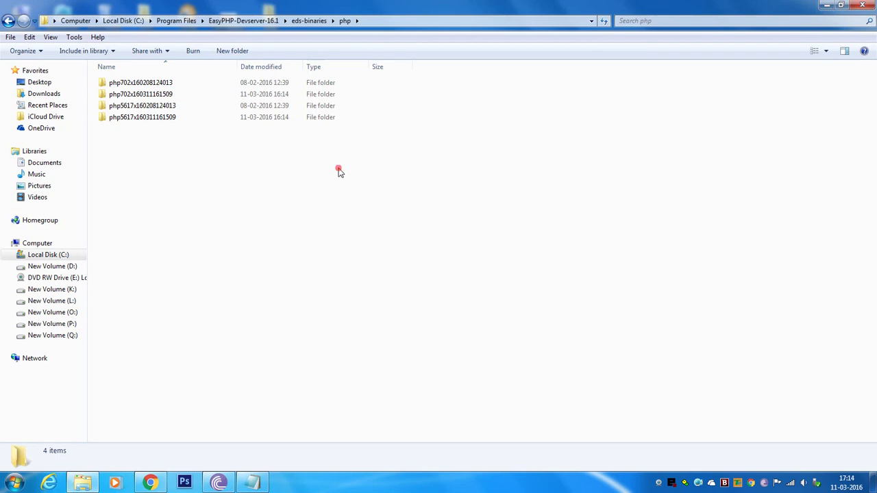
pyautogui.click(118, 109)
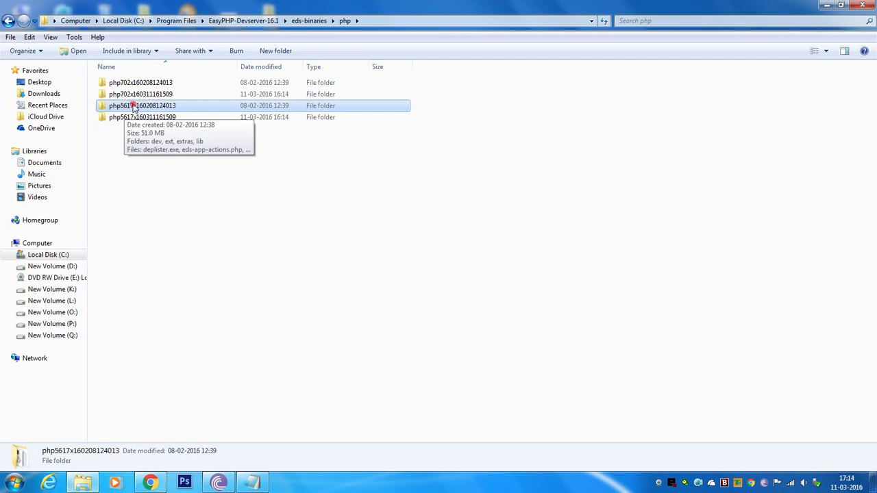
pyautogui.doubleClick(150, 107)
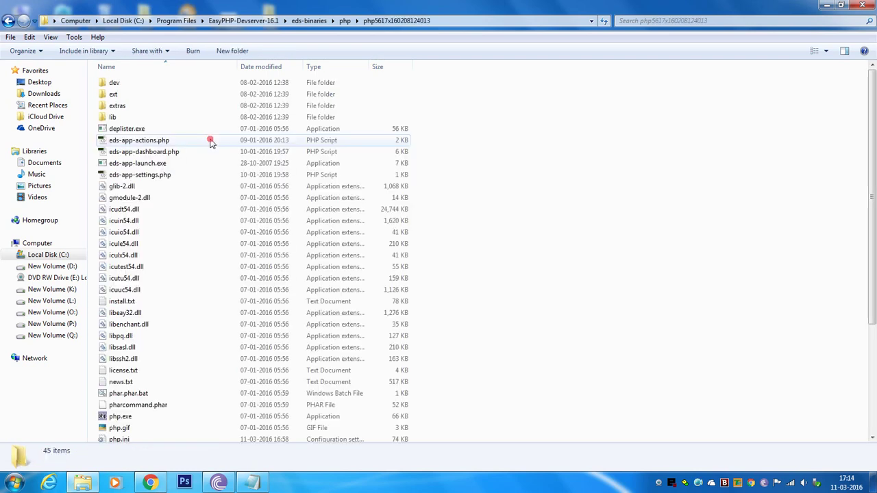
pyautogui.scroll(-4, 285, 198)
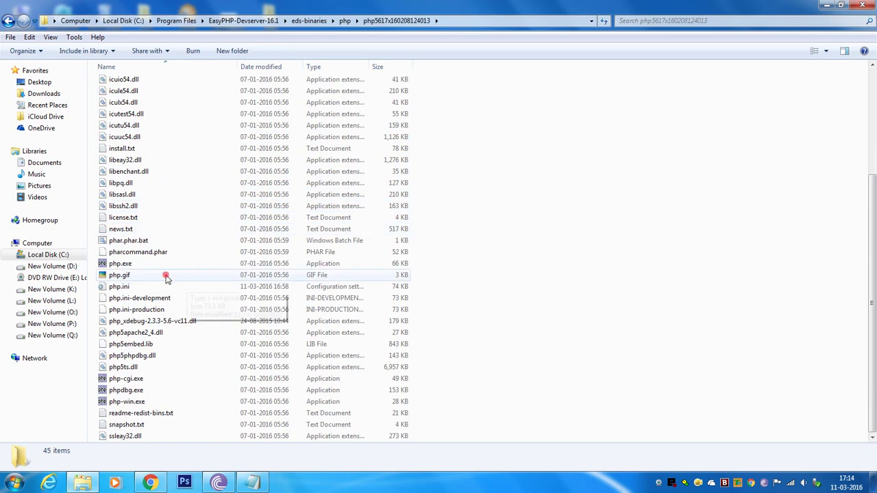
pyautogui.doubleClick(147, 287)
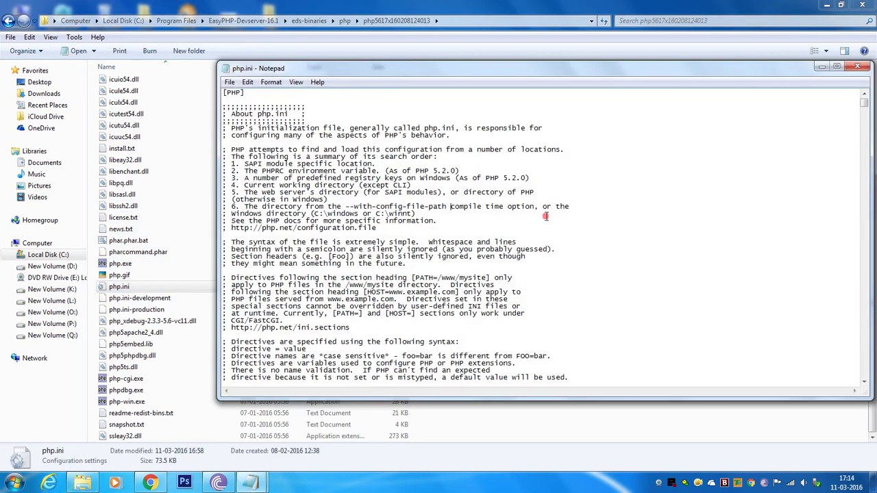
# Find the upload_max_filesize directive in php.ini.
pyautogui.scroll(-2, 546, 217)
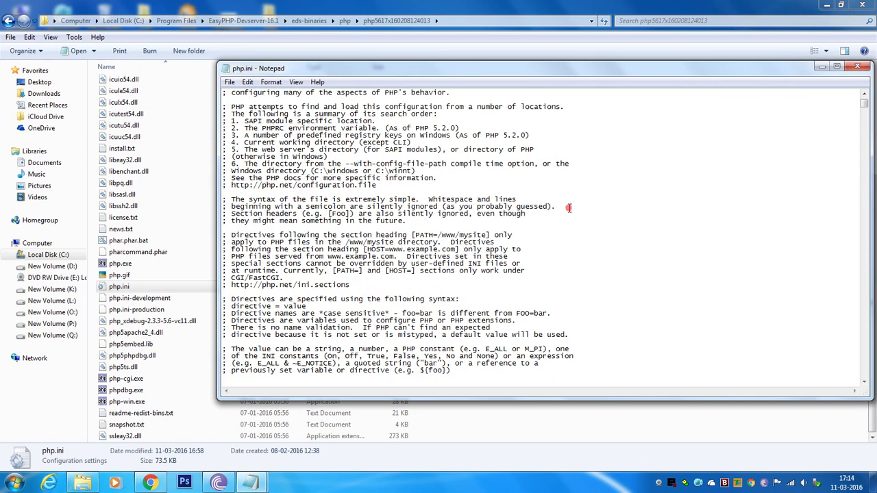
pyautogui.hotkey('ctrl', 'f')
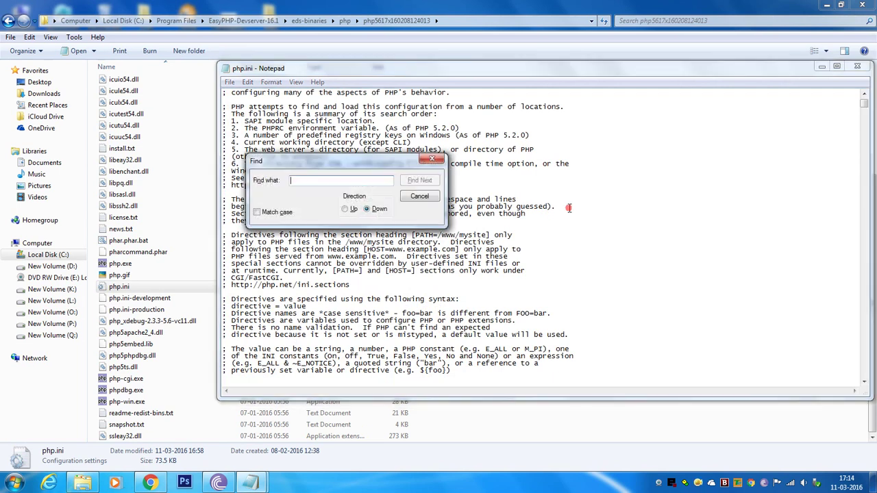
pyautogui.write('upload_max_filesize')
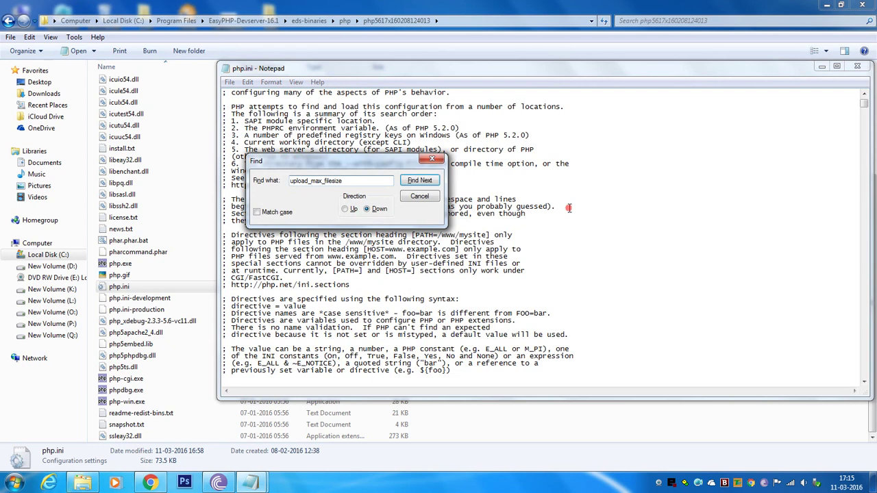
pyautogui.click(319, 208)
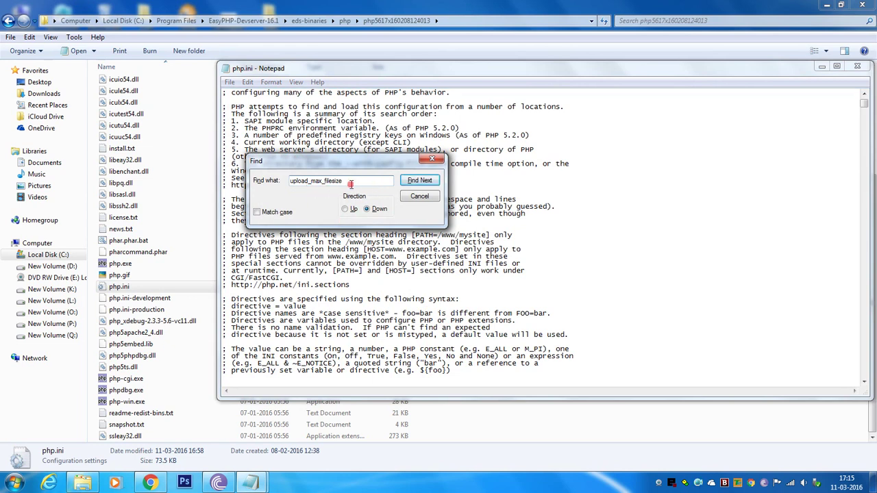
pyautogui.click(423, 181)
pyautogui.click(432, 159)
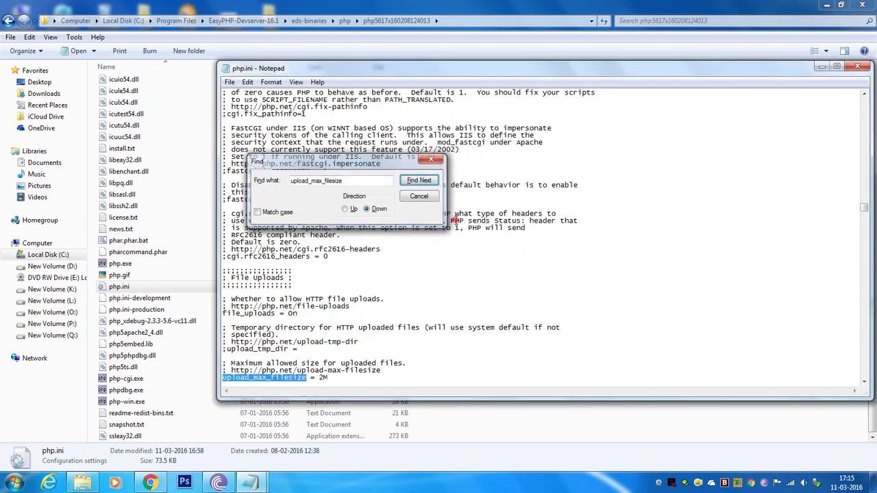
# Set upload_max_filesize to 200M, and close php.ini and its folder window.
pyautogui.scroll(-3, 361, 356)
pyautogui.click(330, 313)
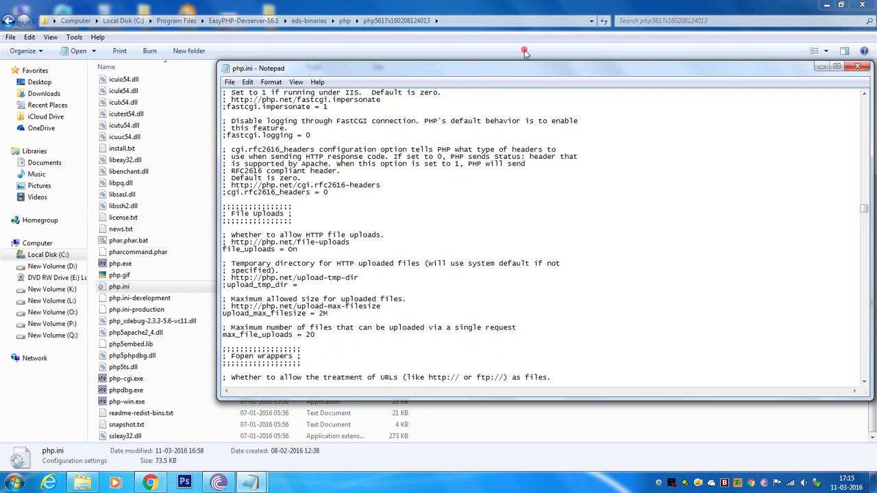
pyautogui.moveTo(514, 72); pyautogui.dragTo(468, 69)
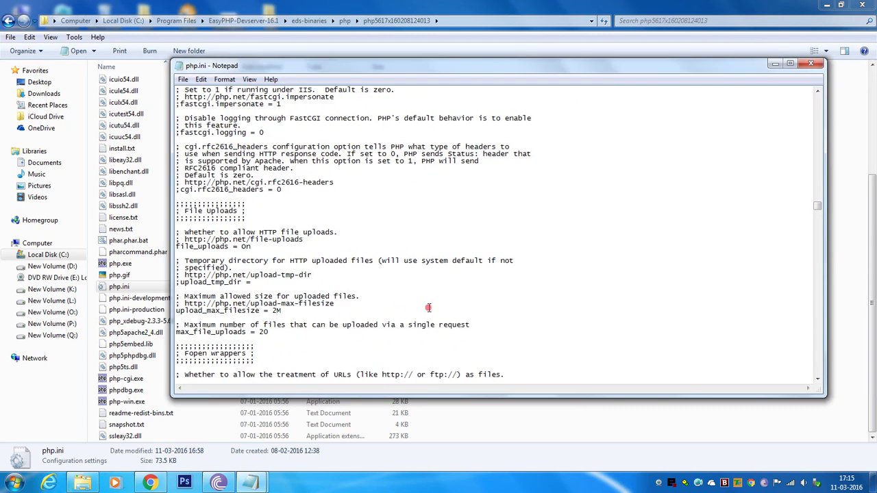
pyautogui.click(276, 310)
pyautogui.write('00')
pyautogui.click(428, 310)
pyautogui.click(811, 63)
pyautogui.click(858, 6)
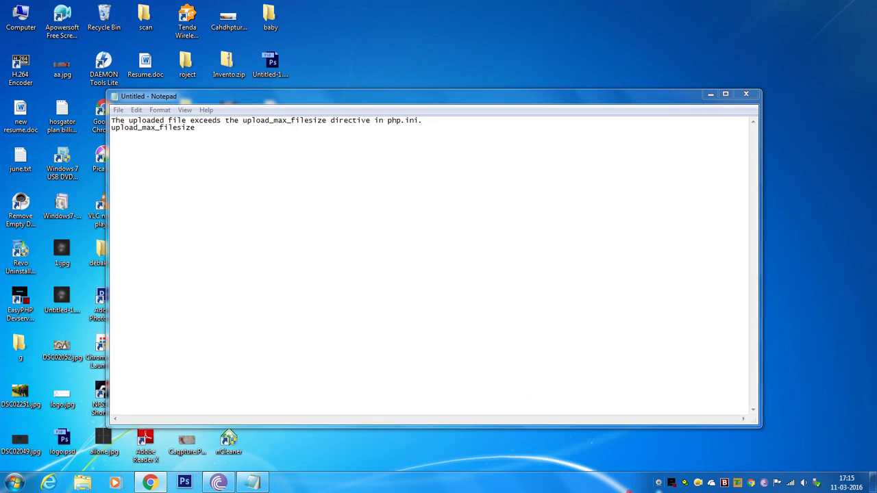
# Switch to Chrome, stop the Apache and MySQL servers, and exit EasyPHP Devserver.
pyautogui.click(152, 483)
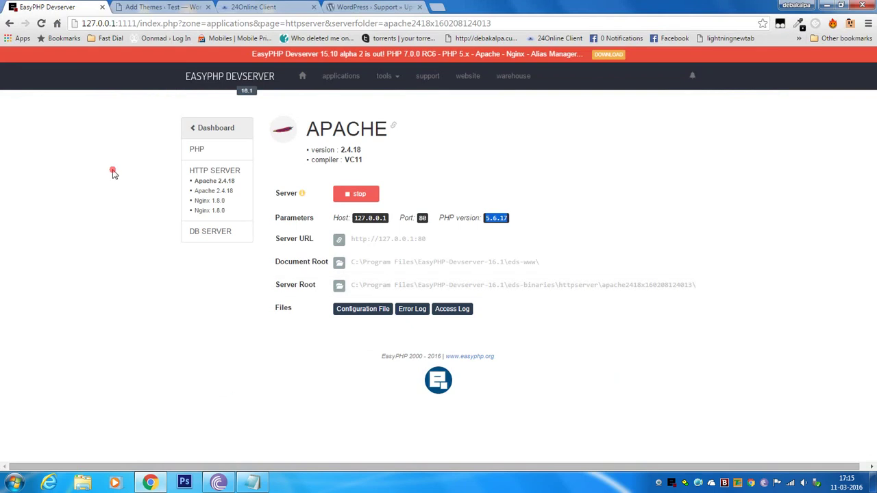
pyautogui.click(356, 193)
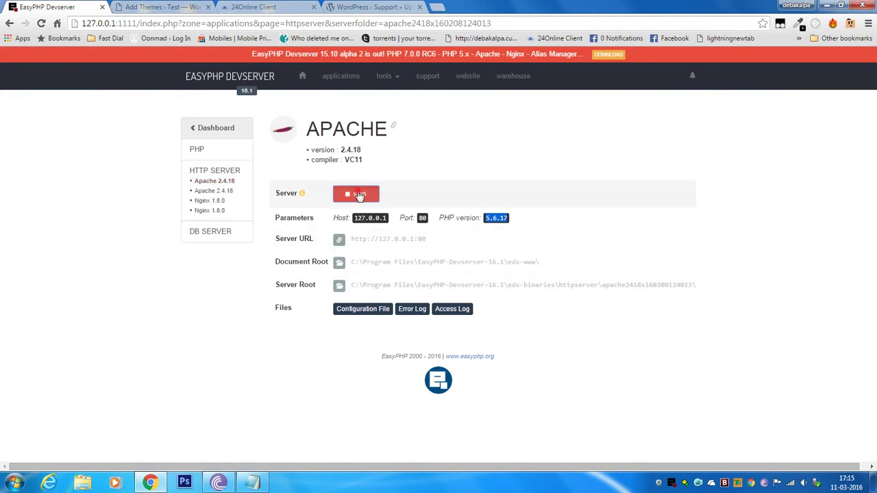
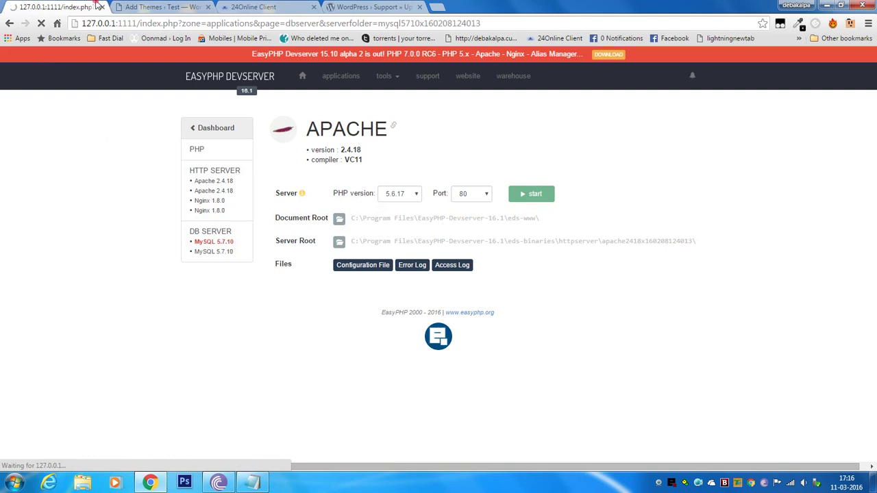
pyautogui.click(353, 184)
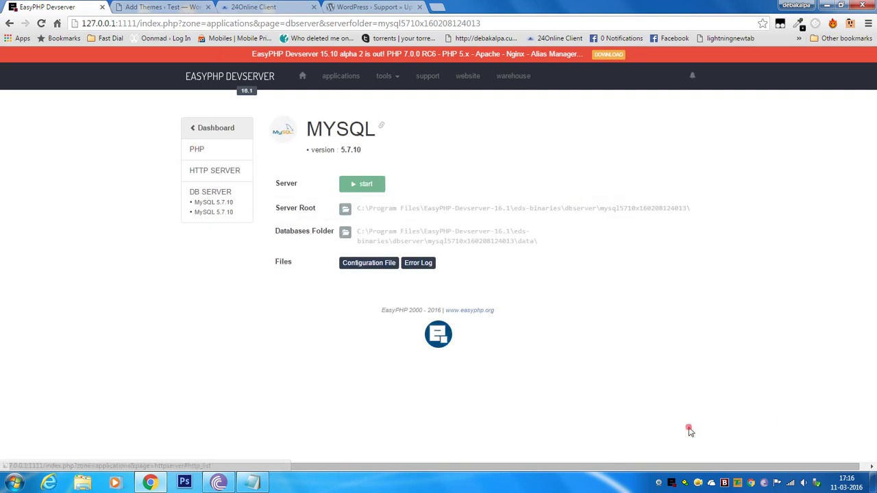
pyautogui.rightClick(671, 482)
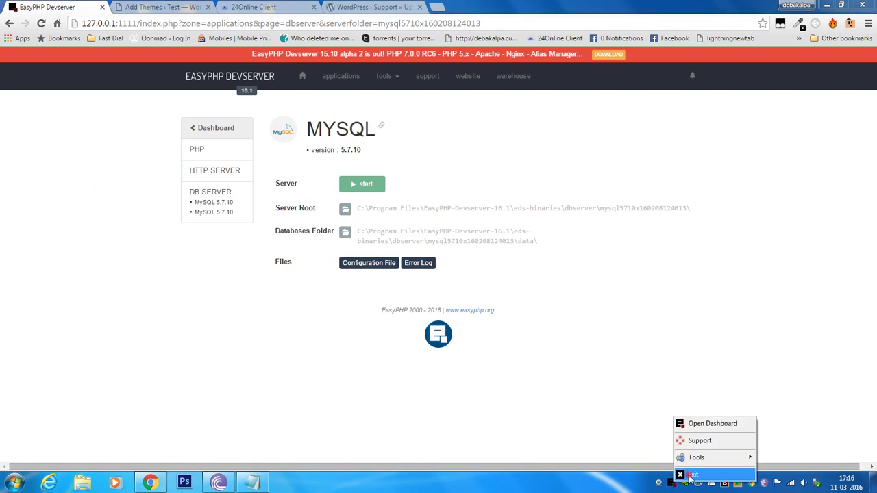
pyautogui.click(692, 475)
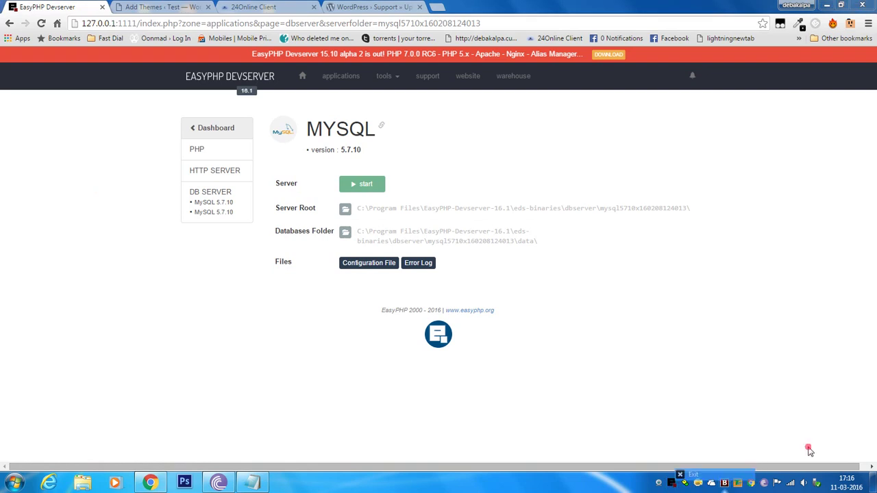
# Relaunch EasyPHP Devserver from its desktop shortcut and return to Chrome.
pyautogui.press('super')
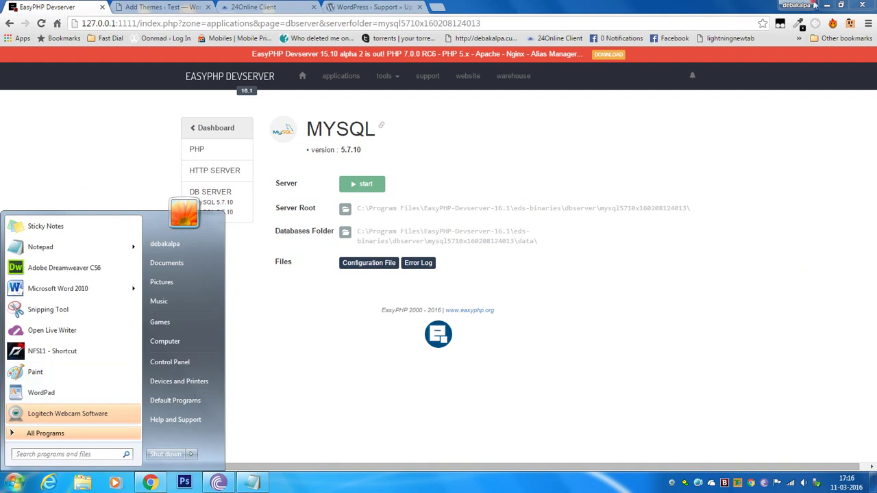
pyautogui.click(150, 483)
pyautogui.doubleClick(20, 298)
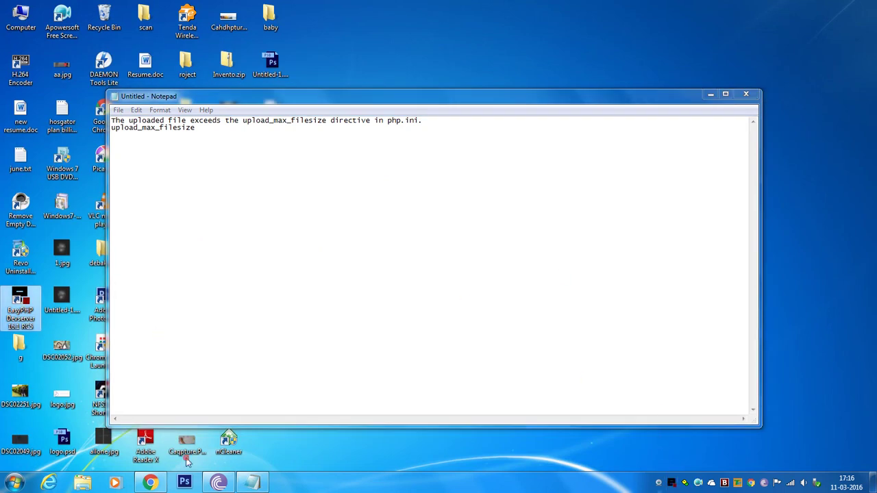
pyautogui.click(150, 483)
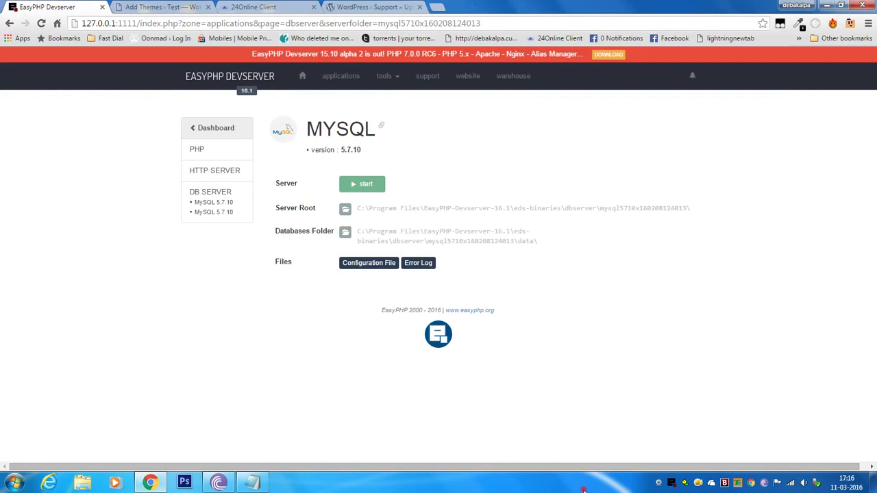
# Close the old EasyPHP Devserver and WordPress Add Themes pages, and open a fresh EasyPHP dashboard.
pyautogui.click(102, 7)
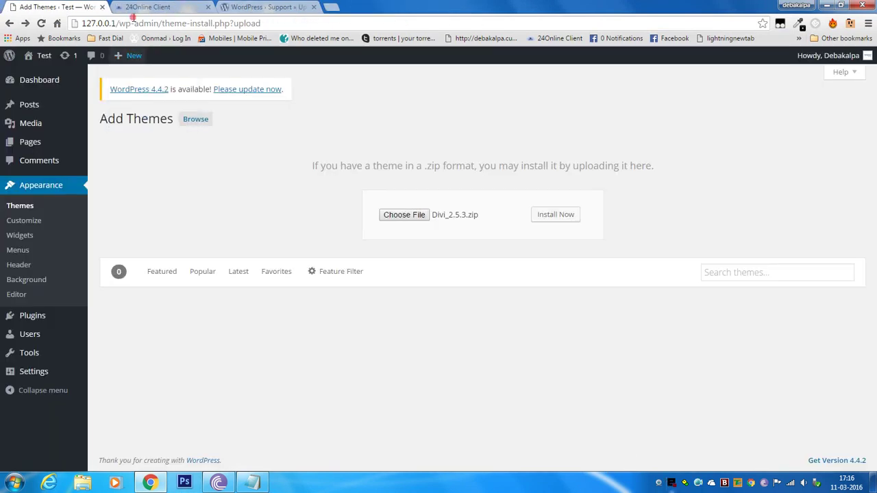
pyautogui.click(102, 6)
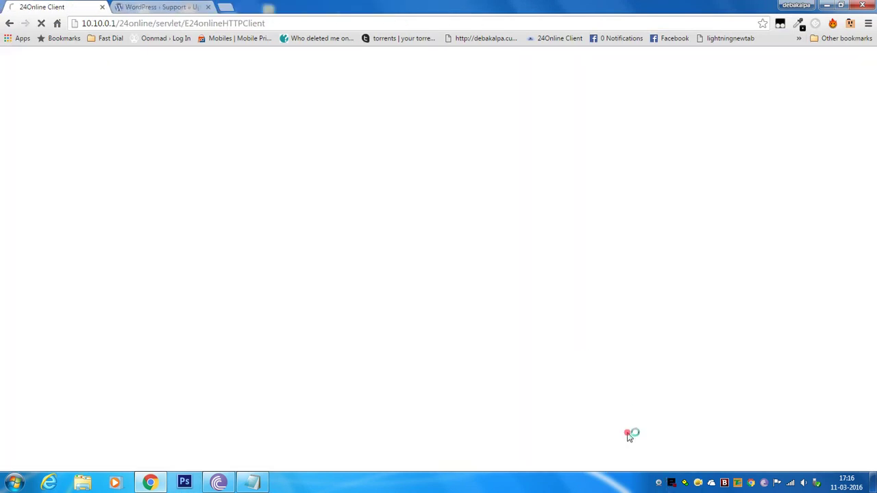
pyautogui.rightClick(672, 483)
pyautogui.click(699, 423)
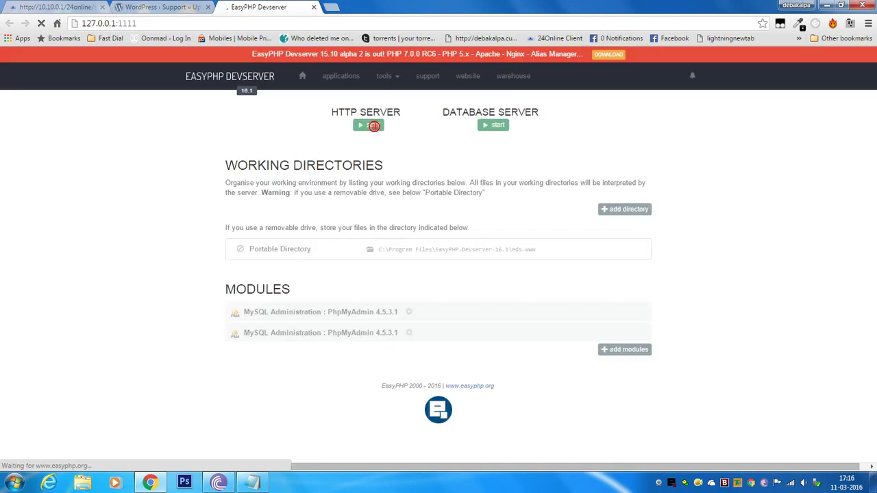
# Start the first Apache 2.4.18 server with PHP 5.6.17 on port 80, and start the MySQL 5.7.10 database server.
pyautogui.click(373, 127)
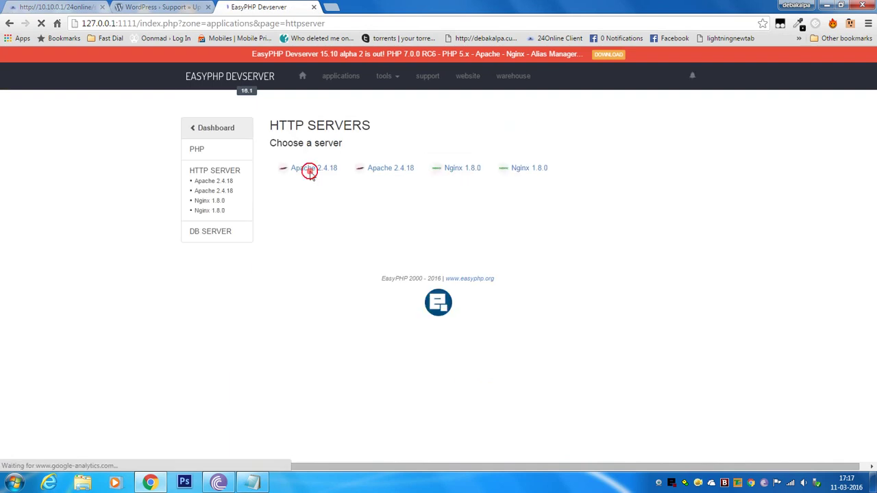
pyautogui.click(309, 169)
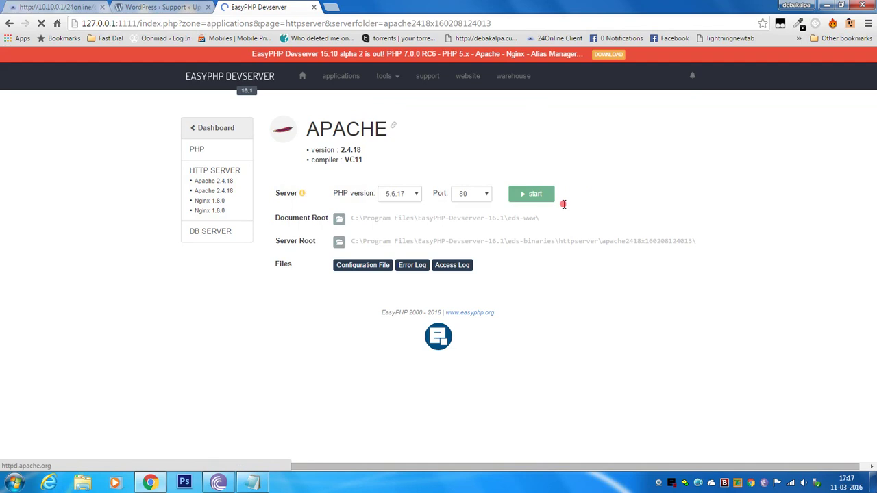
pyautogui.click(535, 195)
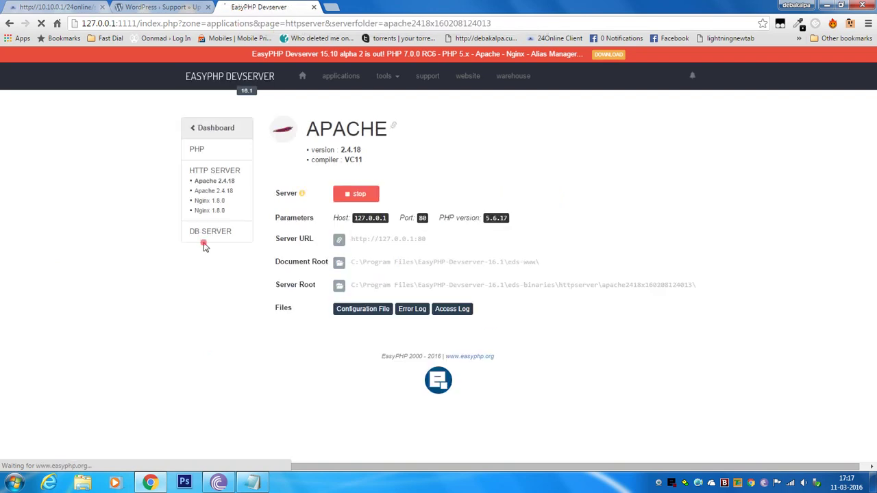
pyautogui.click(203, 233)
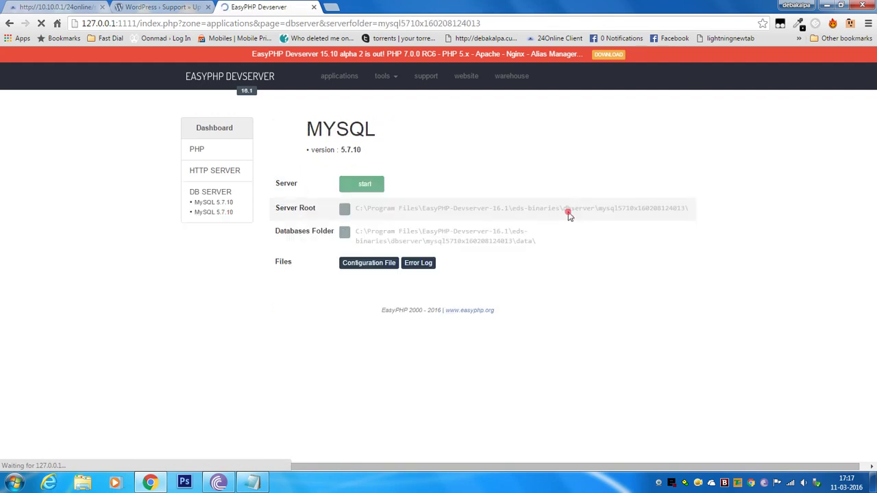
pyautogui.click(374, 191)
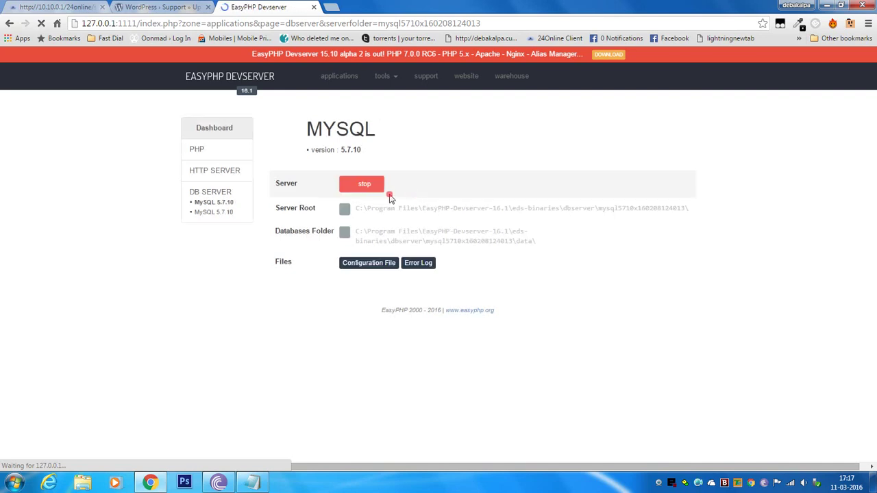
pyautogui.click(204, 173)
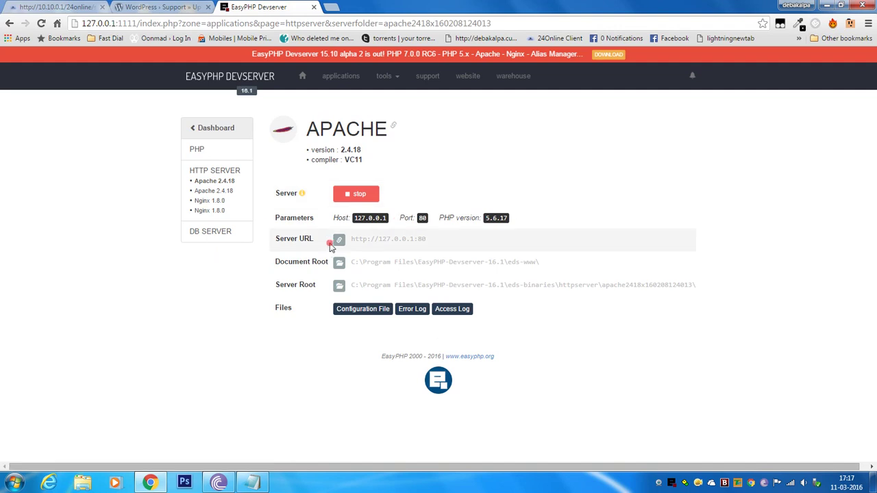
pyautogui.click(337, 241)
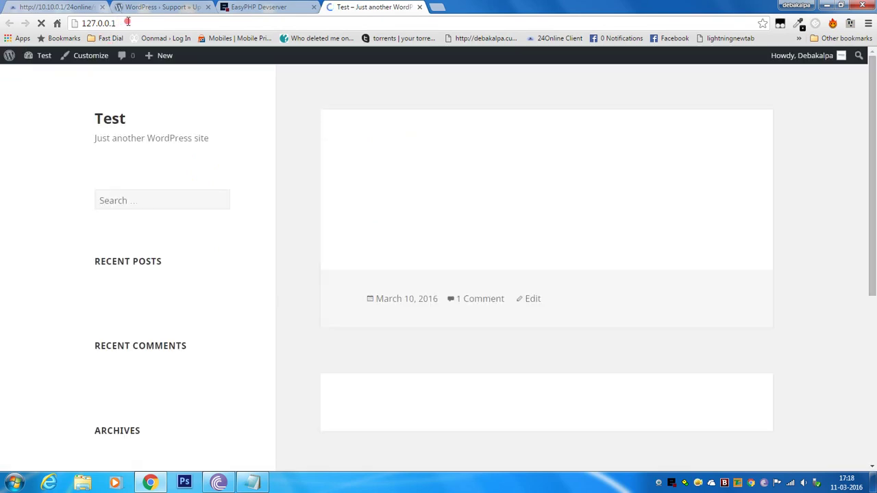
pyautogui.moveTo(40, 58)
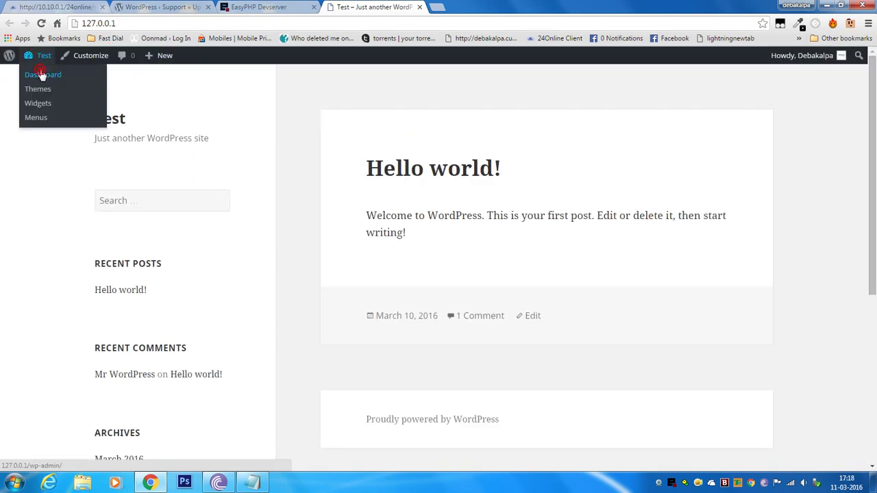
pyautogui.click(41, 74)
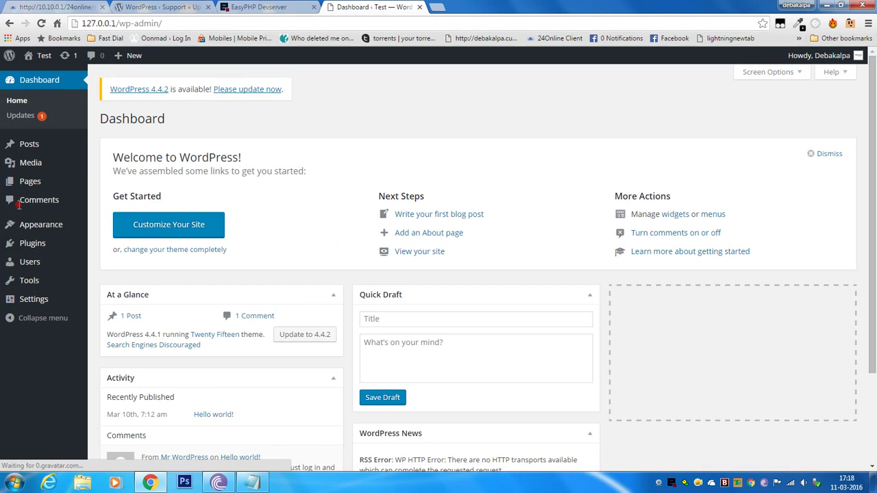
pyautogui.moveTo(45, 225)
pyautogui.click(108, 228)
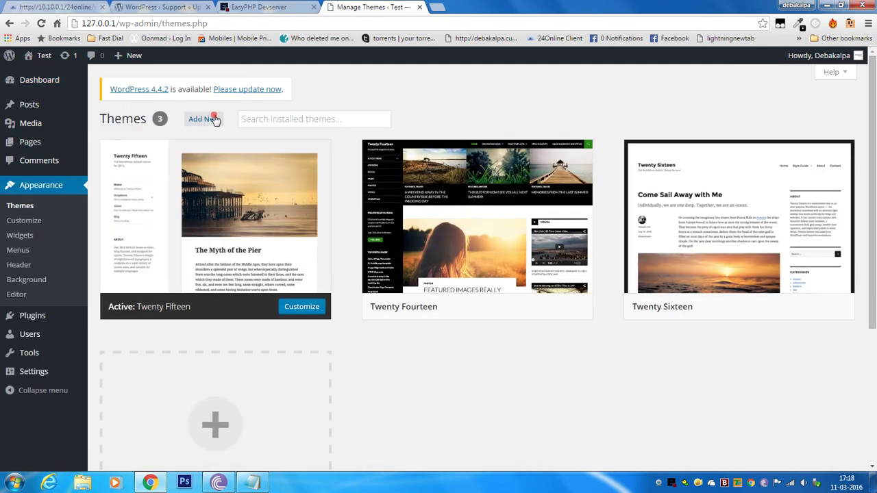
# Upload the theme file Divi_2.5.3.zip through the Add Themes page and install it.
pyautogui.click(209, 119)
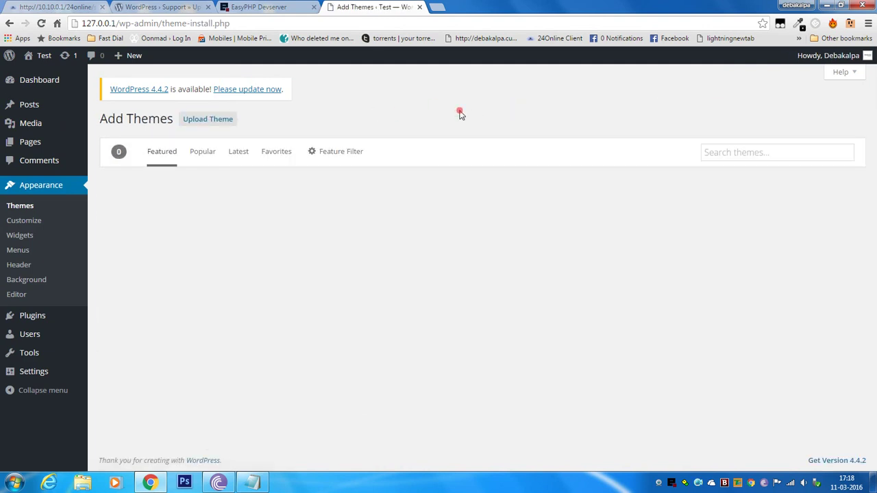
pyautogui.click(208, 119)
pyautogui.click(414, 217)
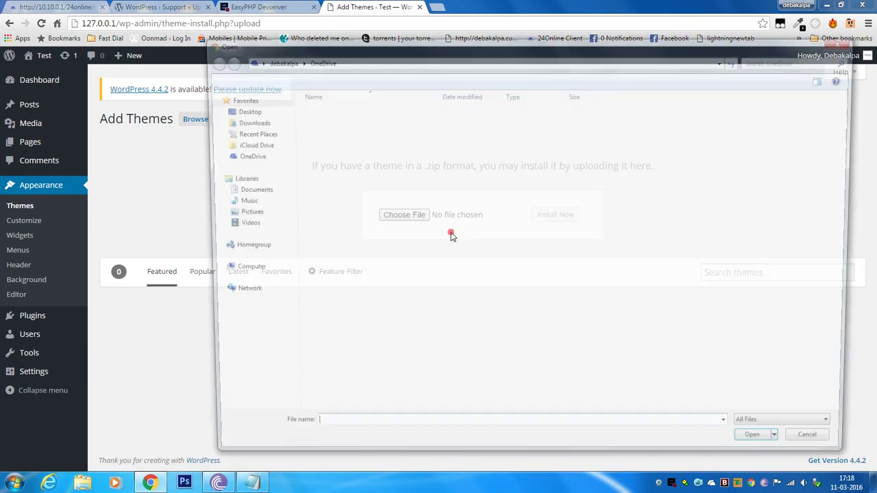
pyautogui.click(339, 205)
pyautogui.doubleClick(338, 206)
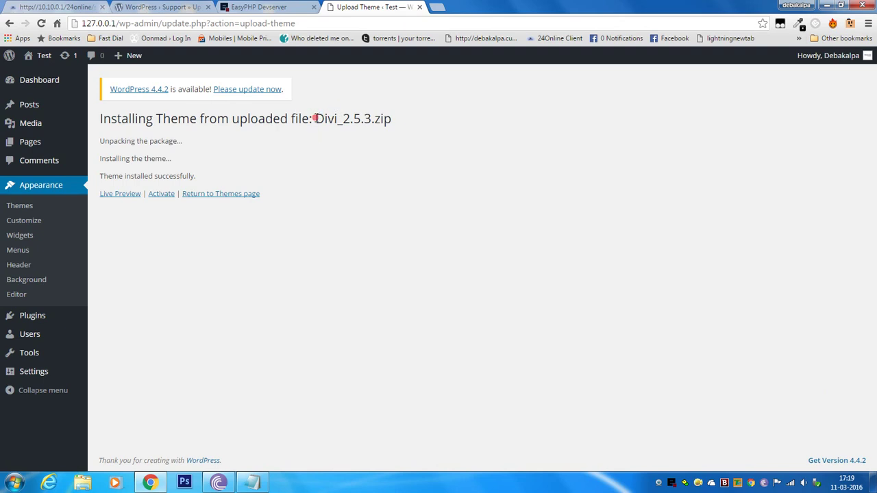
pyautogui.doubleClick(341, 120)
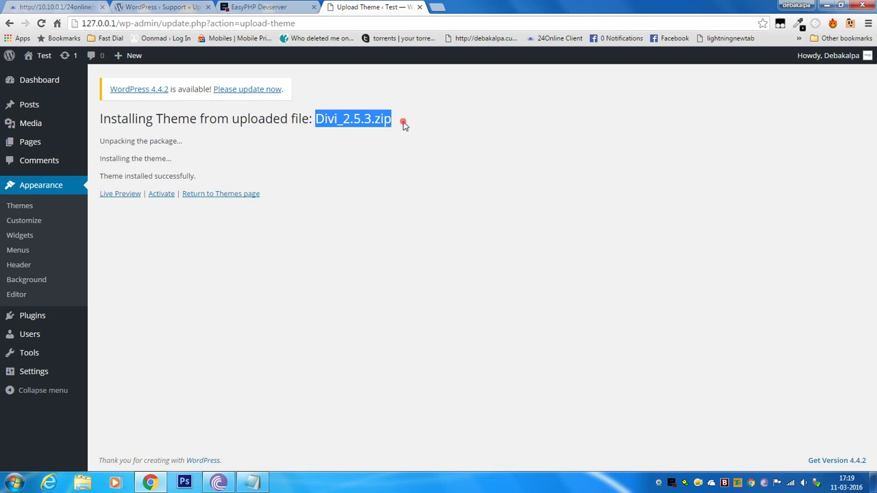
pyautogui.click(411, 123)
pyautogui.doubleClick(343, 119)
pyautogui.click(401, 123)
pyautogui.moveTo(313, 118); pyautogui.dragTo(470, 139)
pyautogui.click(470, 140)
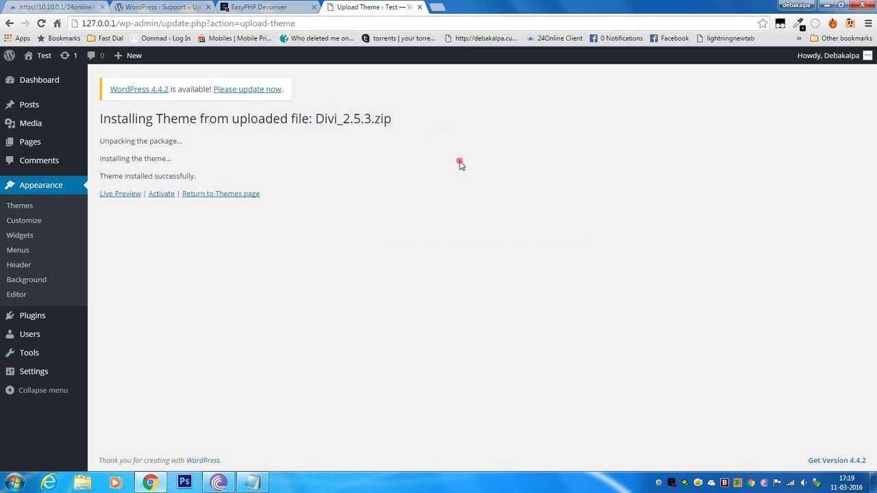
# Activate the installed Divi theme and view the site's front page in a new browser tab.
pyautogui.click(166, 196)
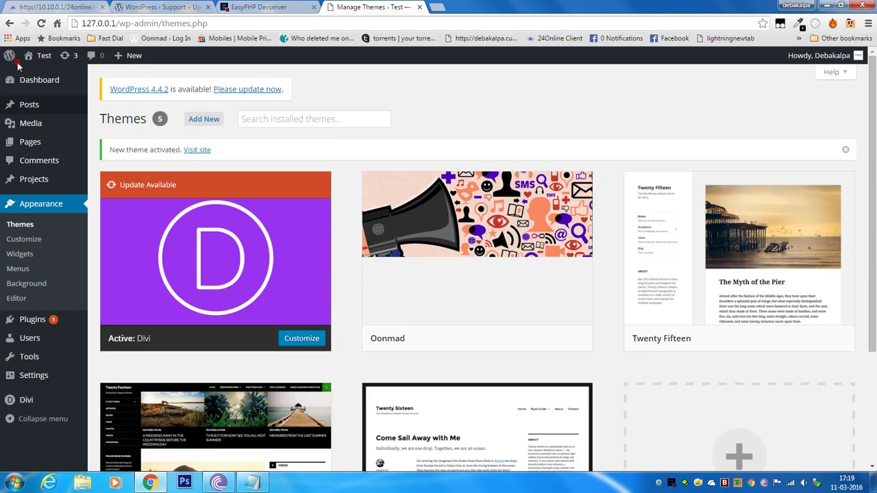
pyautogui.moveTo(37, 60)
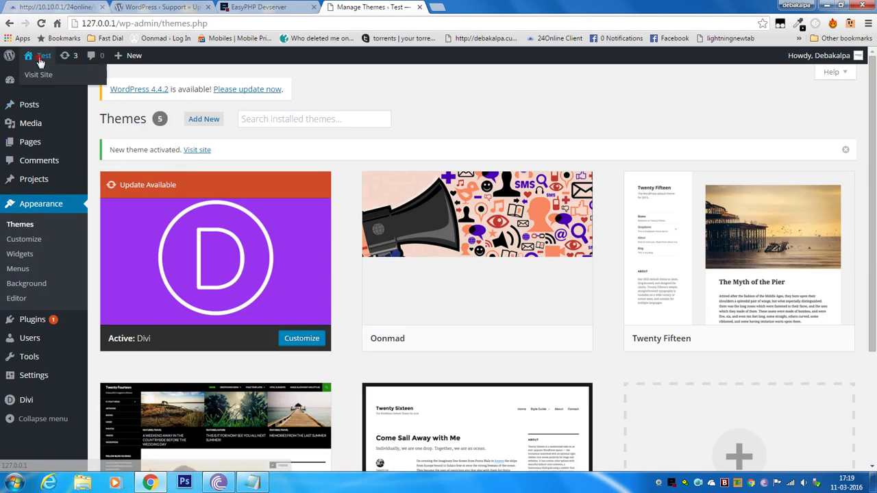
pyautogui.click(43, 76)
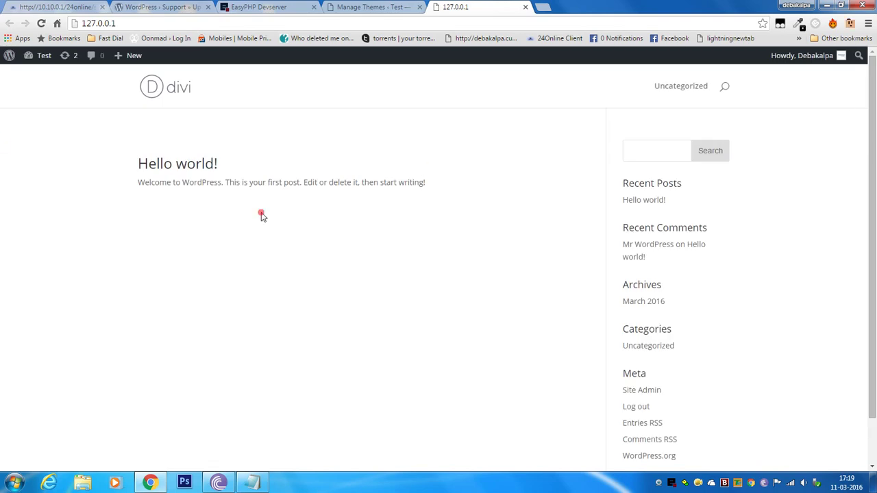
pyautogui.scroll(-1, 356, 292)
pyautogui.scroll(1, 595, 317)
pyautogui.scroll(-1, 342, 299)
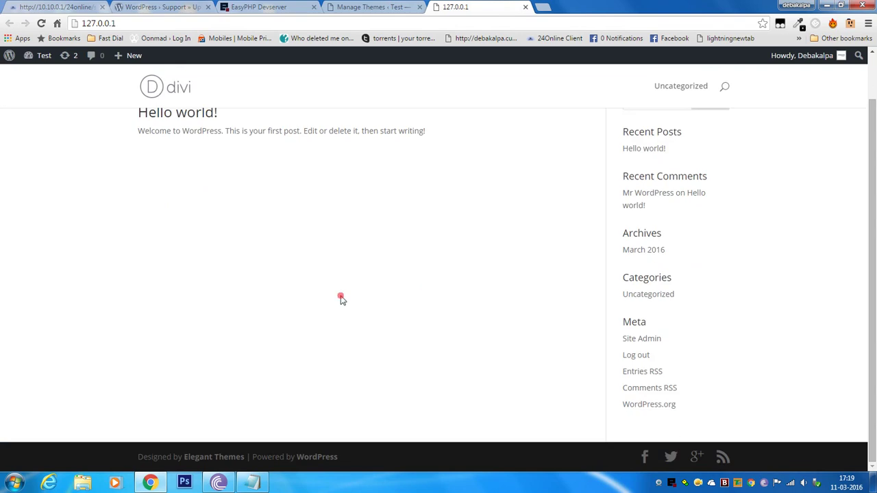
pyautogui.scroll(1, 342, 300)
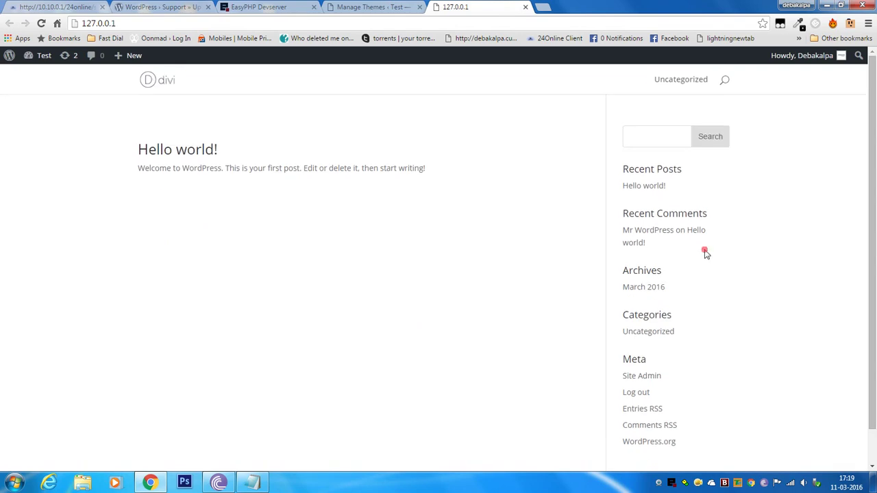
# Compare the Manage Themes admin page with the site's front page, alternating between the two open pages.
pyautogui.click(390, 6)
pyautogui.click(480, 7)
pyautogui.click(370, 6)
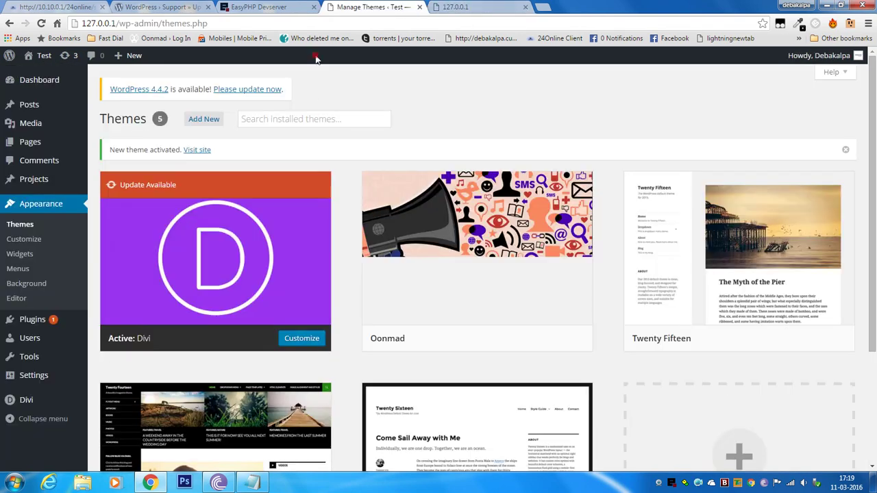
pyautogui.moveTo(136, 217)
pyautogui.click(455, 7)
pyautogui.click(370, 7)
pyautogui.click(454, 6)
pyautogui.click(371, 7)
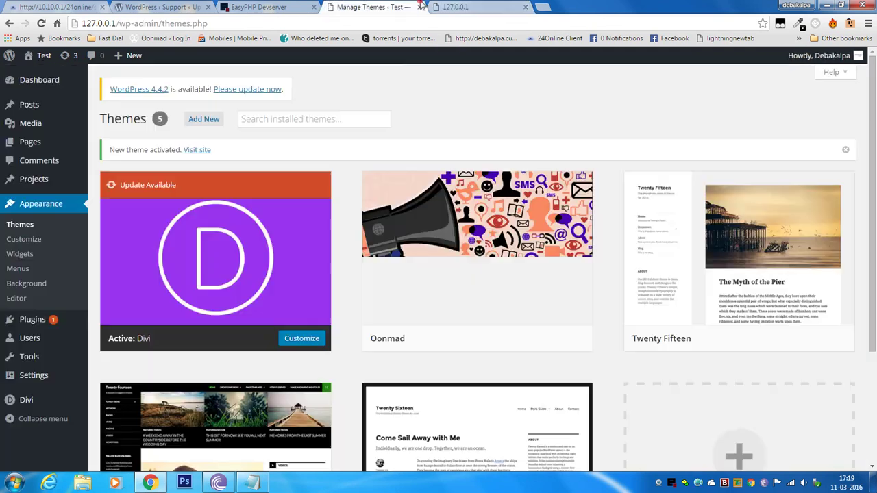
pyautogui.click(454, 6)
pyautogui.click(370, 6)
pyautogui.click(449, 7)
pyautogui.click(371, 7)
pyautogui.click(449, 6)
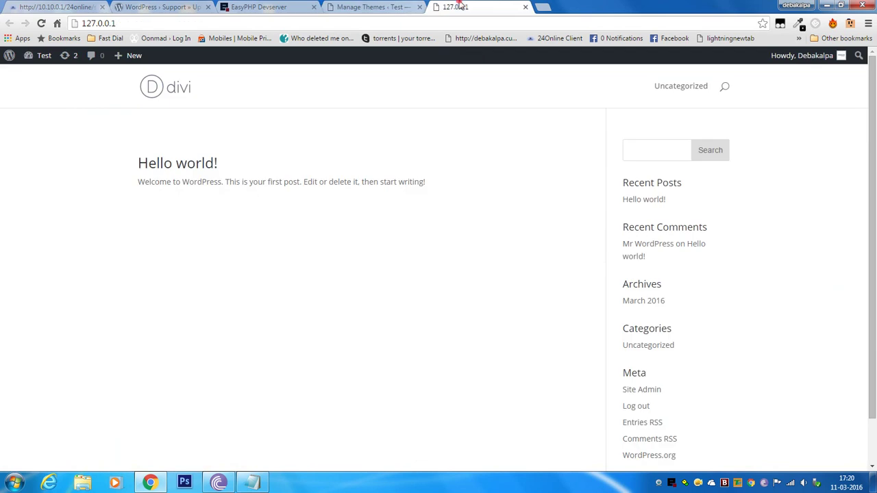
pyautogui.click(367, 6)
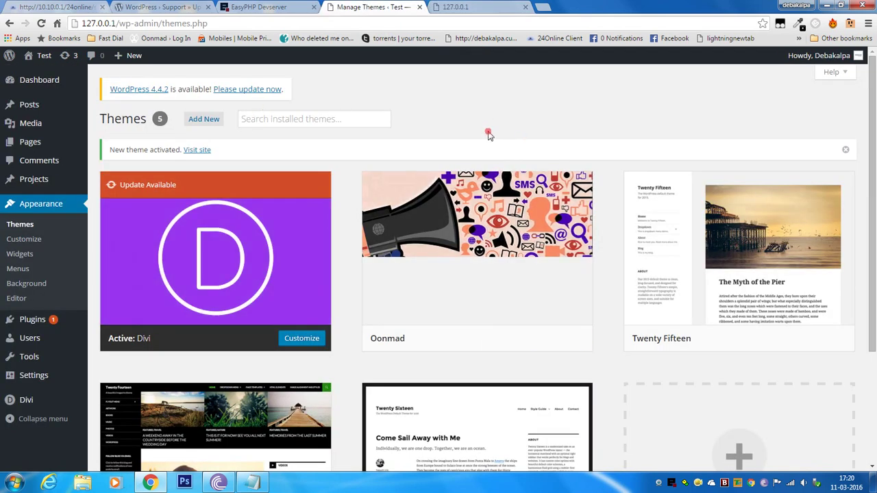
pyautogui.click(482, 5)
pyautogui.click(412, 6)
pyautogui.click(476, 6)
pyautogui.click(389, 7)
pyautogui.click(434, 6)
pyautogui.click(388, 6)
pyautogui.click(466, 6)
pyautogui.click(387, 7)
pyautogui.click(480, 6)
pyautogui.click(390, 6)
# Open the site's front page from the admin bar in another new browser tab and switch to it.
pyautogui.moveTo(36, 56)
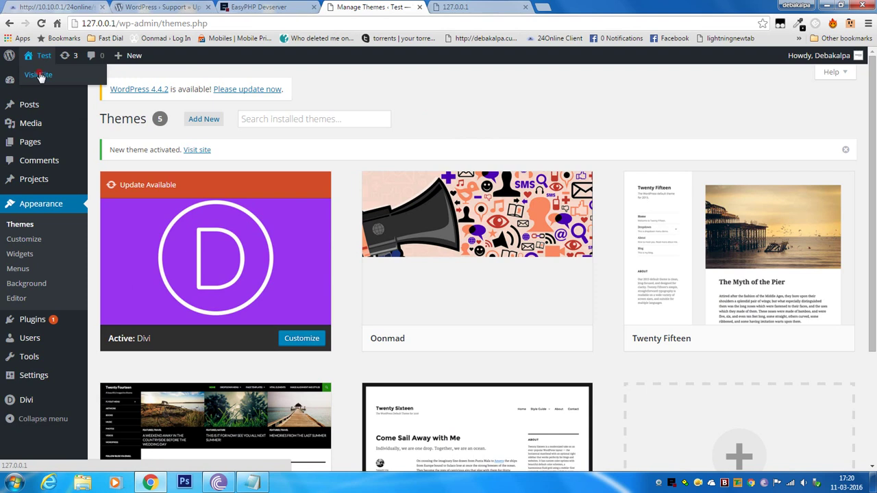
pyautogui.rightClick(39, 75)
pyautogui.click(68, 82)
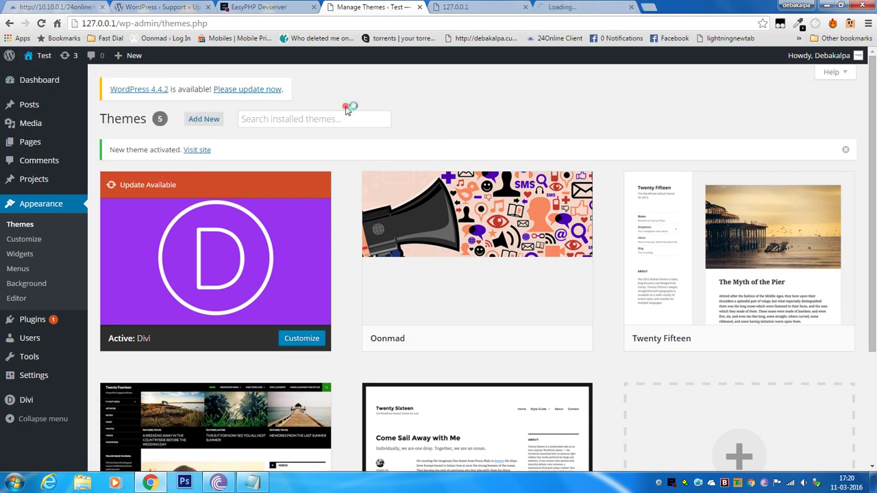
pyautogui.click(575, 7)
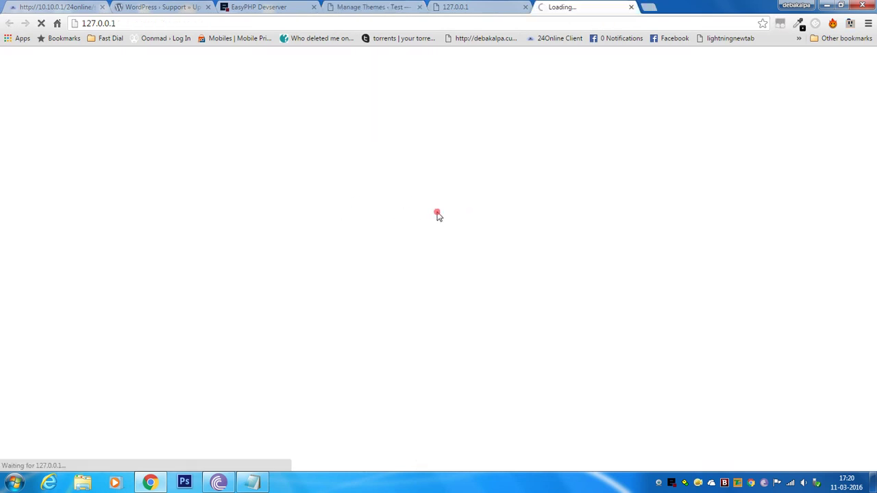